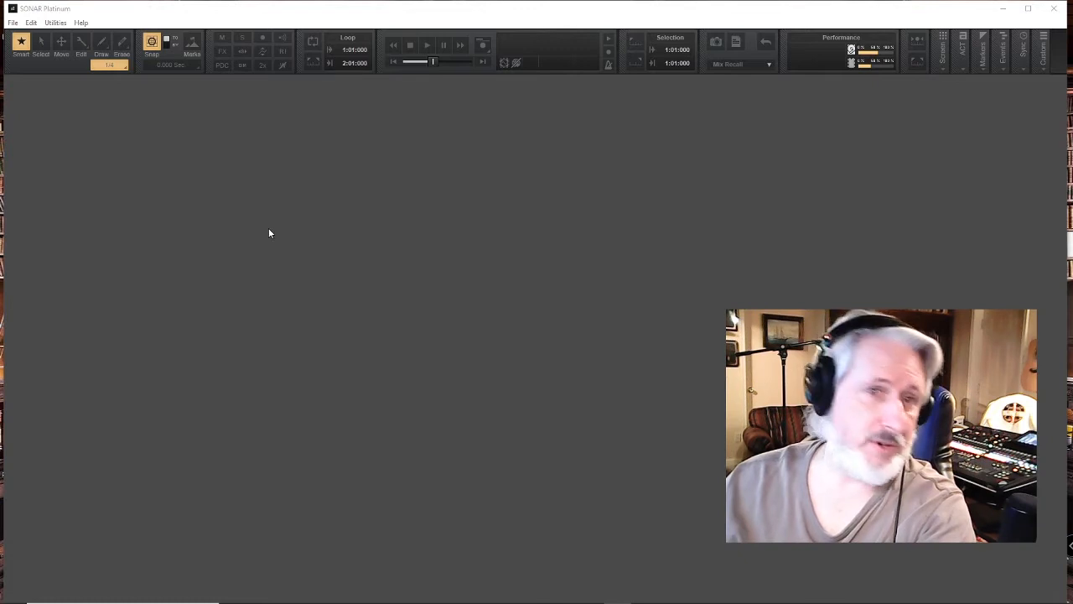
# Dock the control bar at the bottom and collapse it to its compact form
pyautogui.rightClick(43, 67)
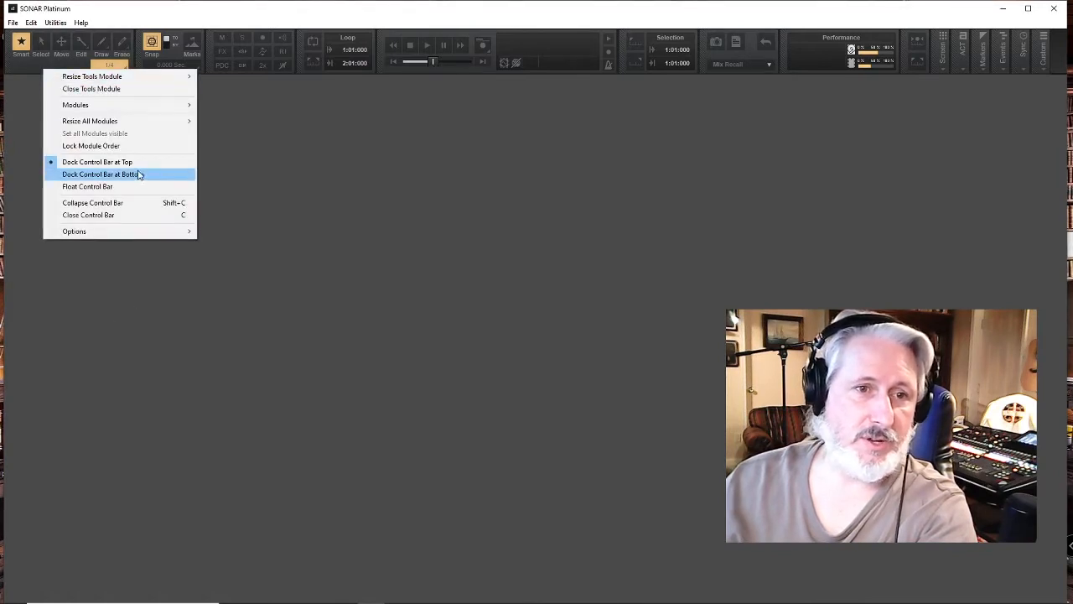
pyautogui.rightClick(29, 69)
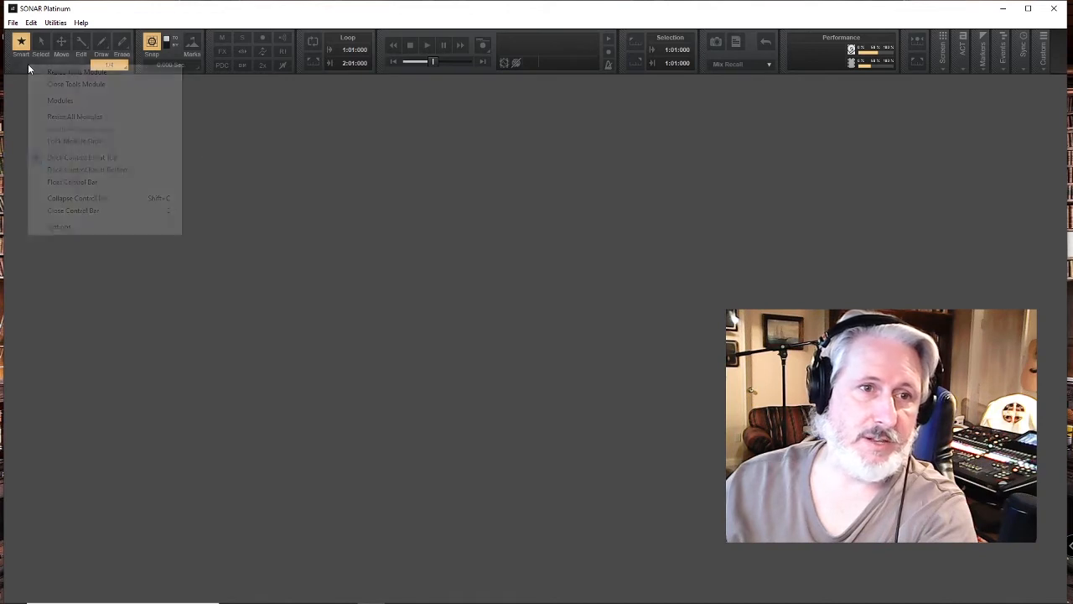
pyautogui.click(102, 170)
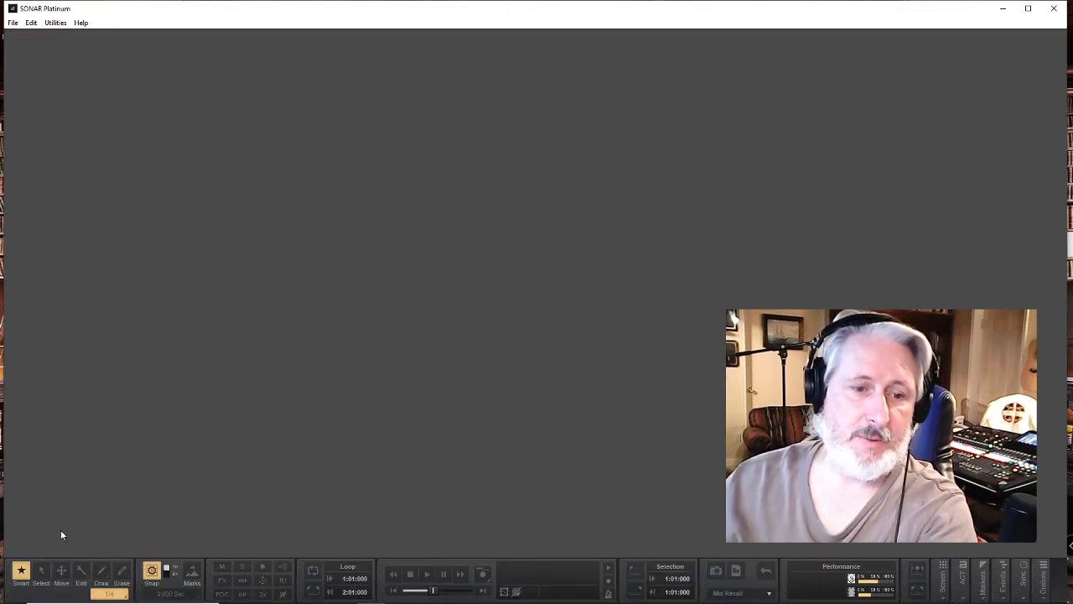
pyautogui.rightClick(43, 577)
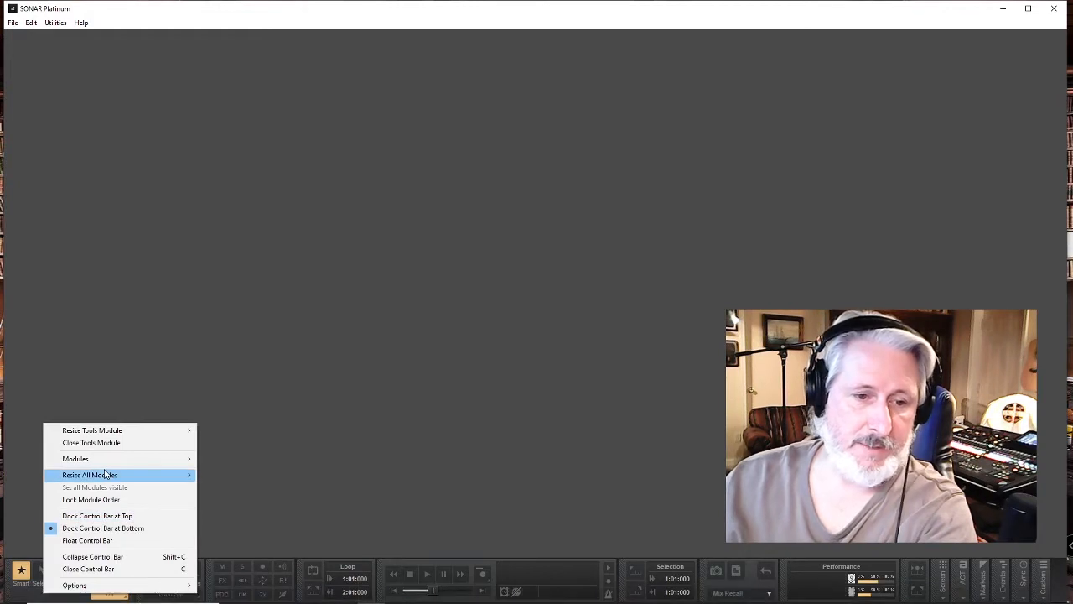
pyautogui.moveTo(106, 475)
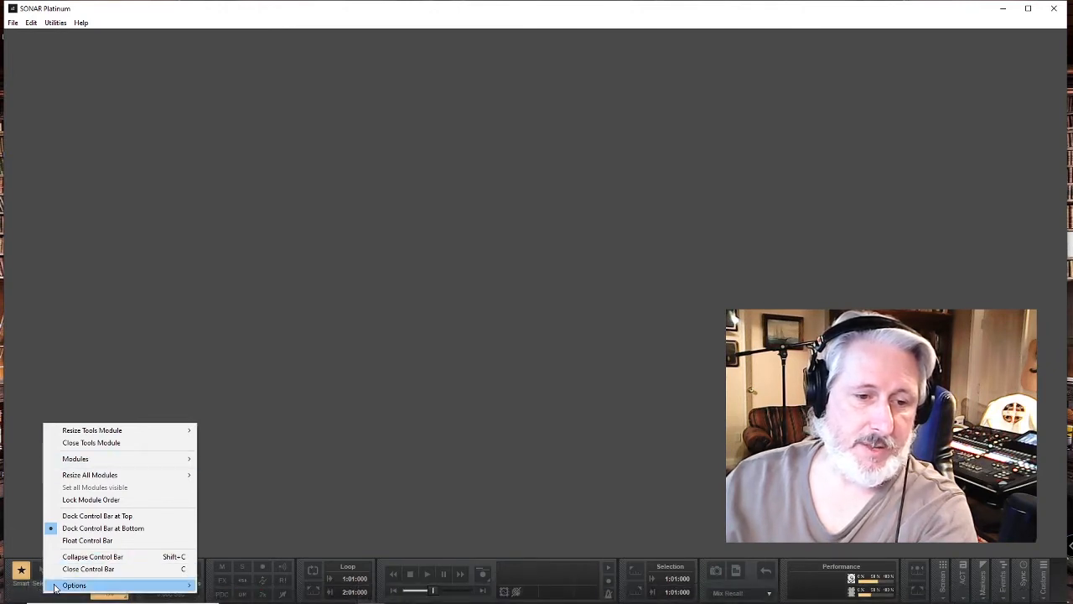
pyautogui.click(98, 557)
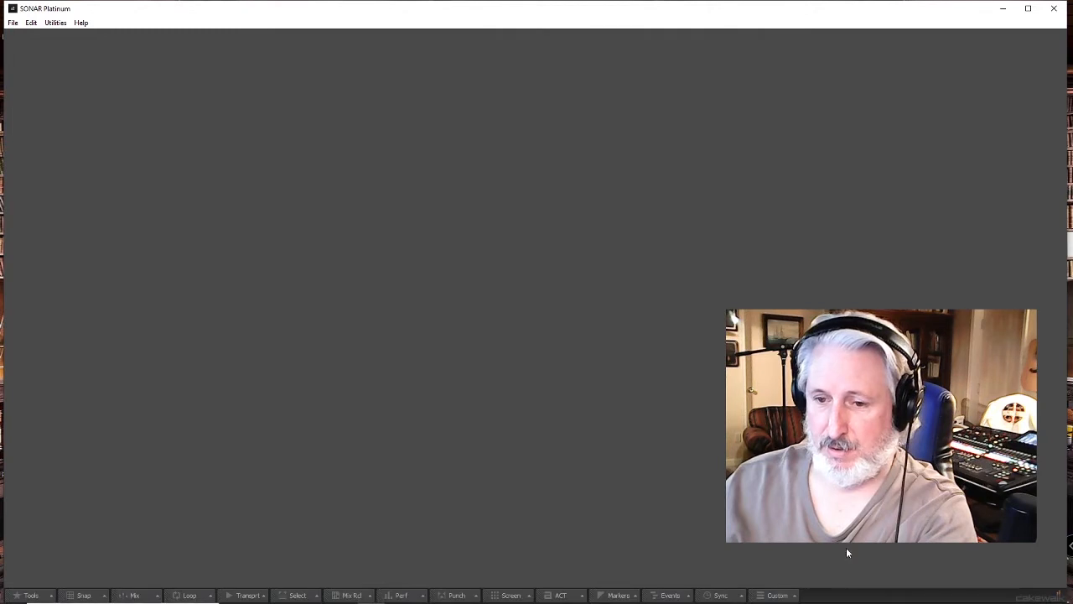
# Dock the collapsed control bar at the top again and expand it to full size
pyautogui.rightClick(856, 598)
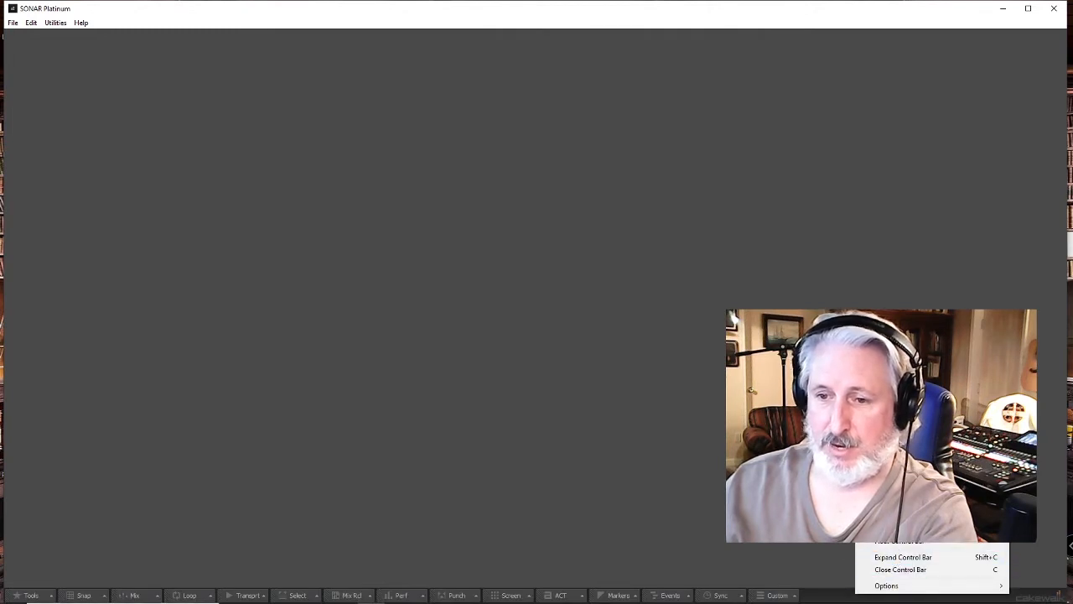
pyautogui.click(897, 544)
pyautogui.rightClick(851, 41)
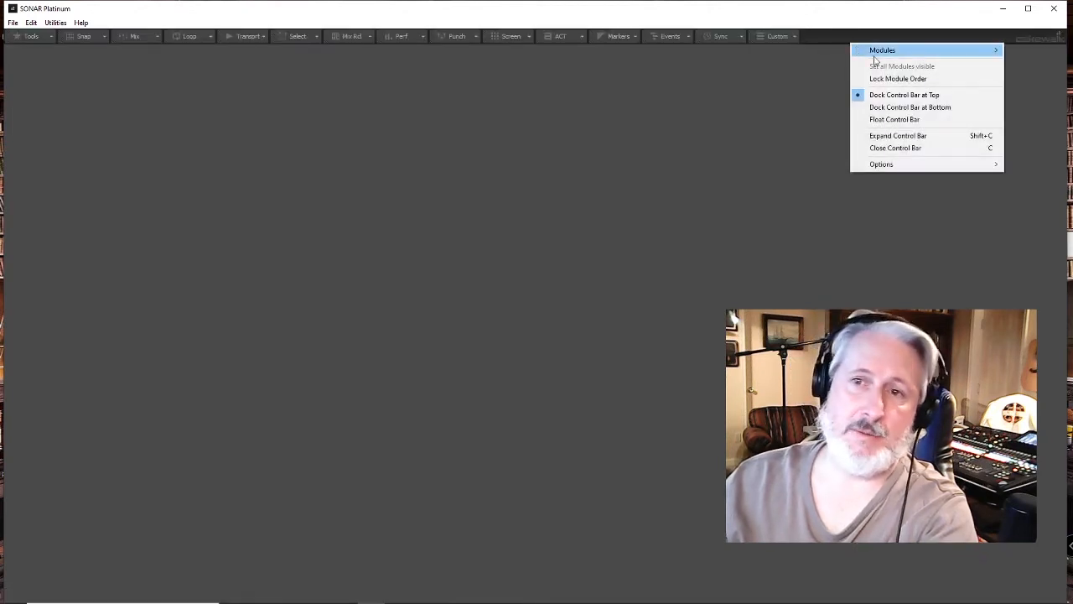
pyautogui.click(894, 136)
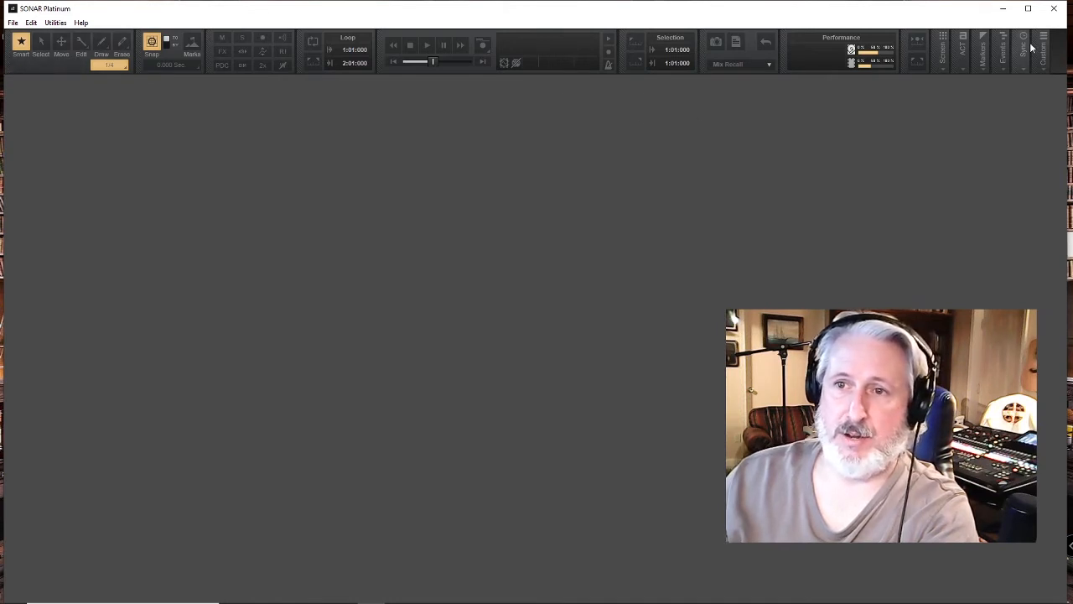
pyautogui.moveTo(1032, 48)
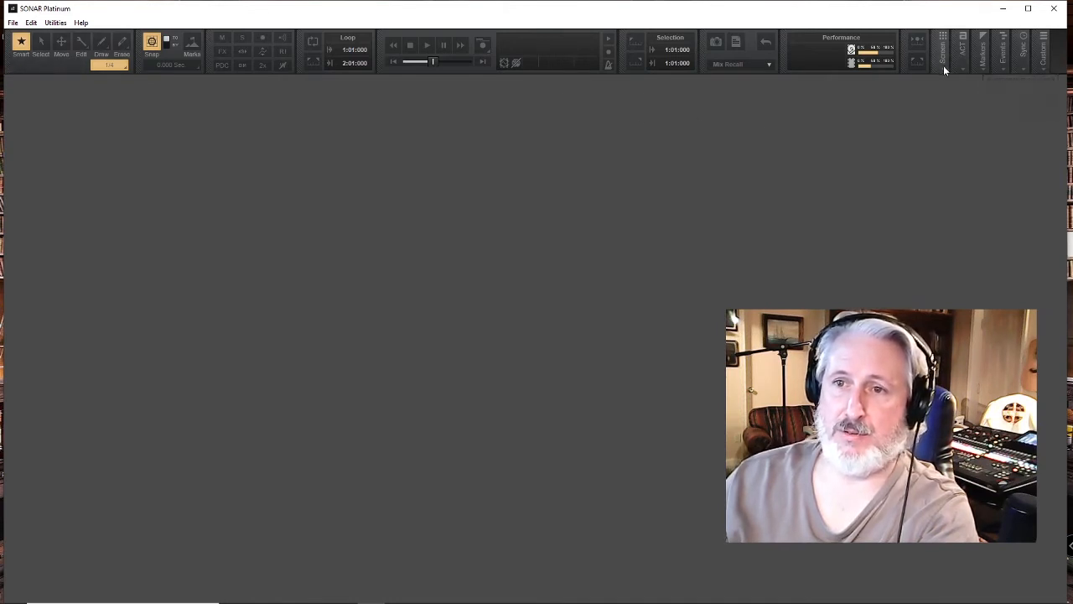
pyautogui.moveTo(943, 66)
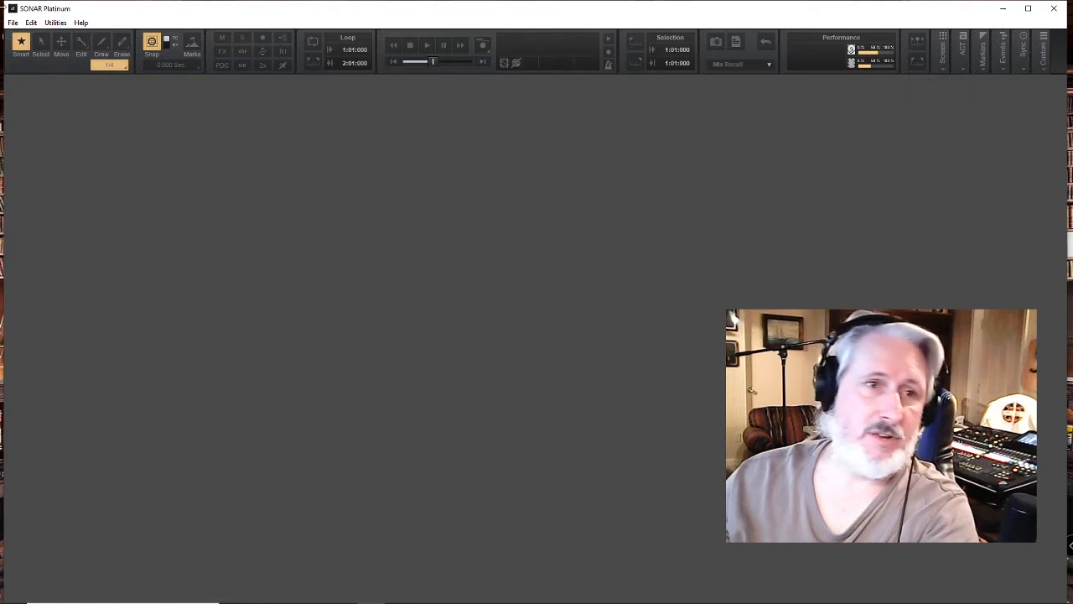
# Open the preferences and examine the available driver modes in the audio Playback and Recording settings
pyautogui.click(12, 23)
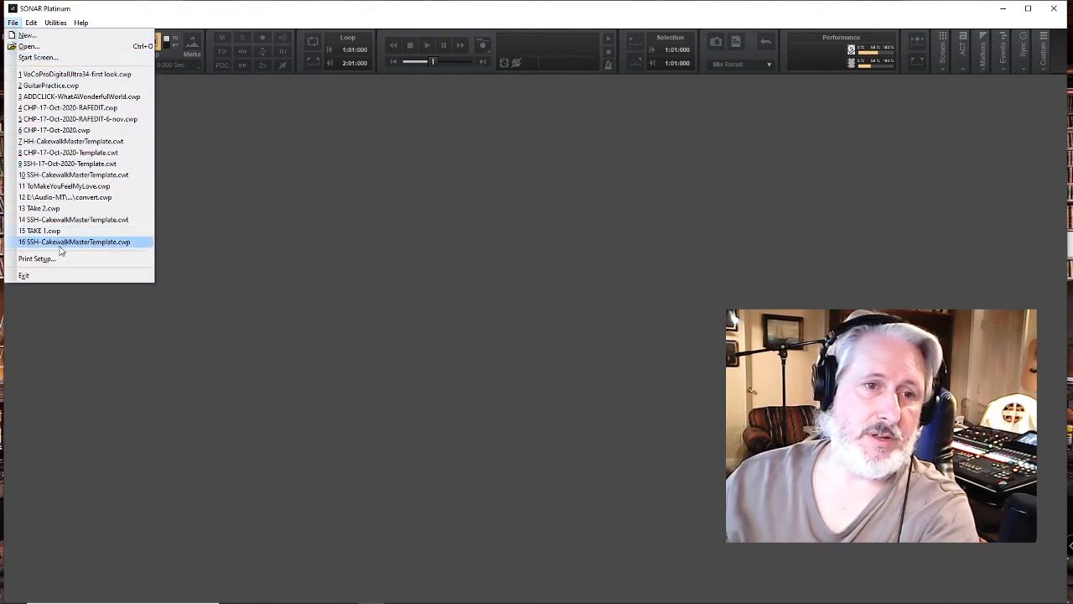
pyautogui.click(52, 35)
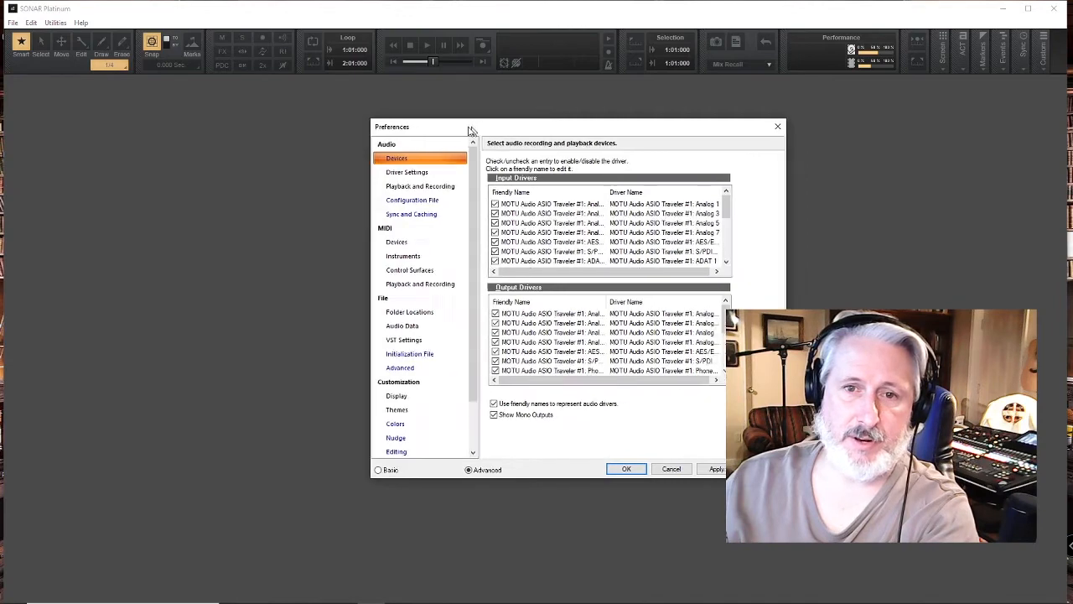
pyautogui.moveTo(470, 130); pyautogui.dragTo(441, 120)
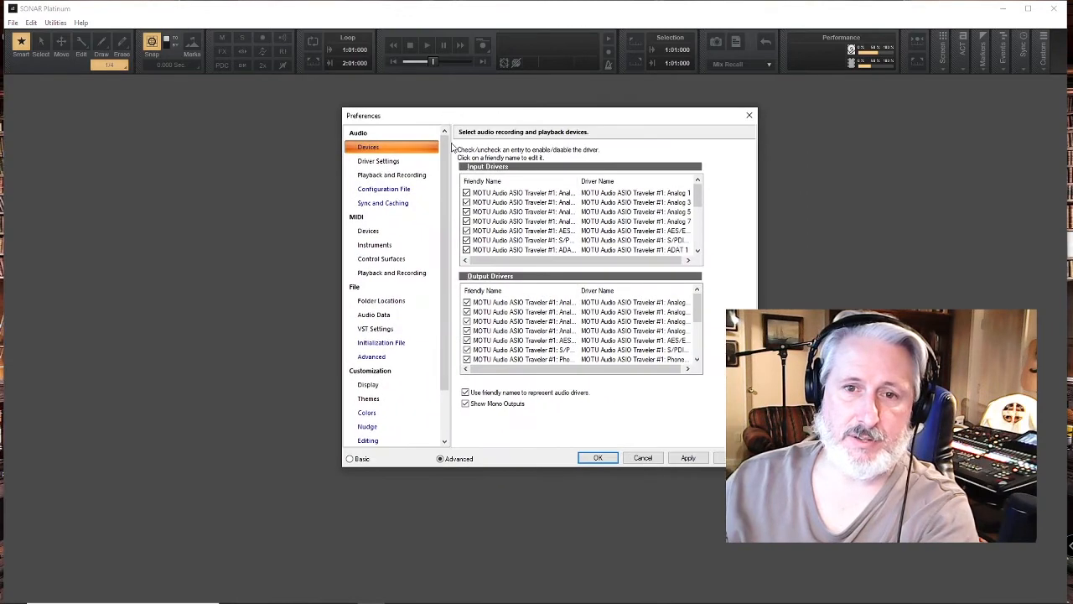
pyautogui.click(386, 176)
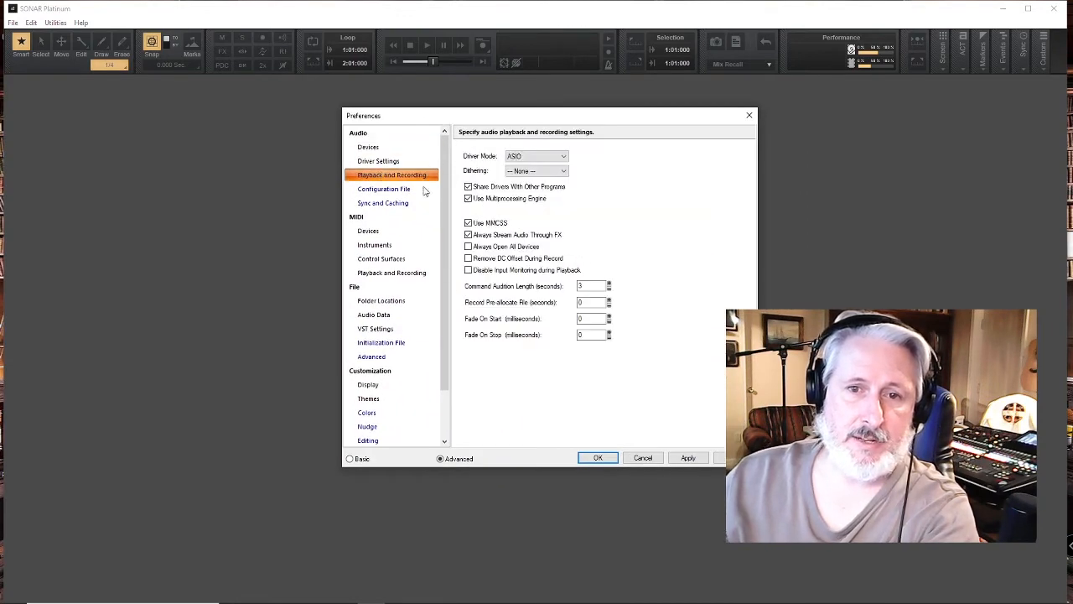
pyautogui.click(567, 159)
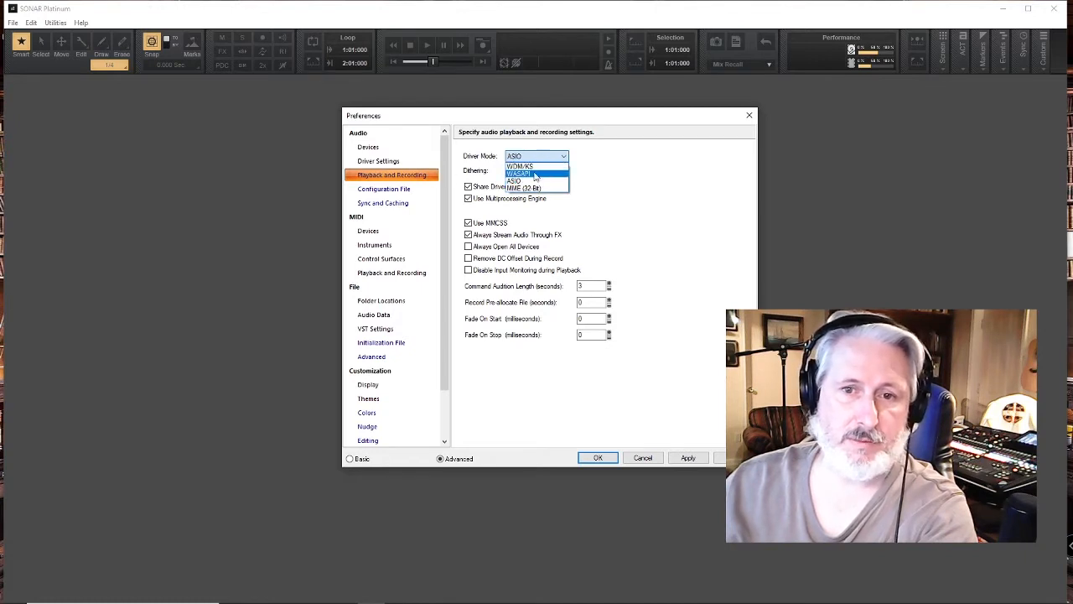
pyautogui.click(400, 170)
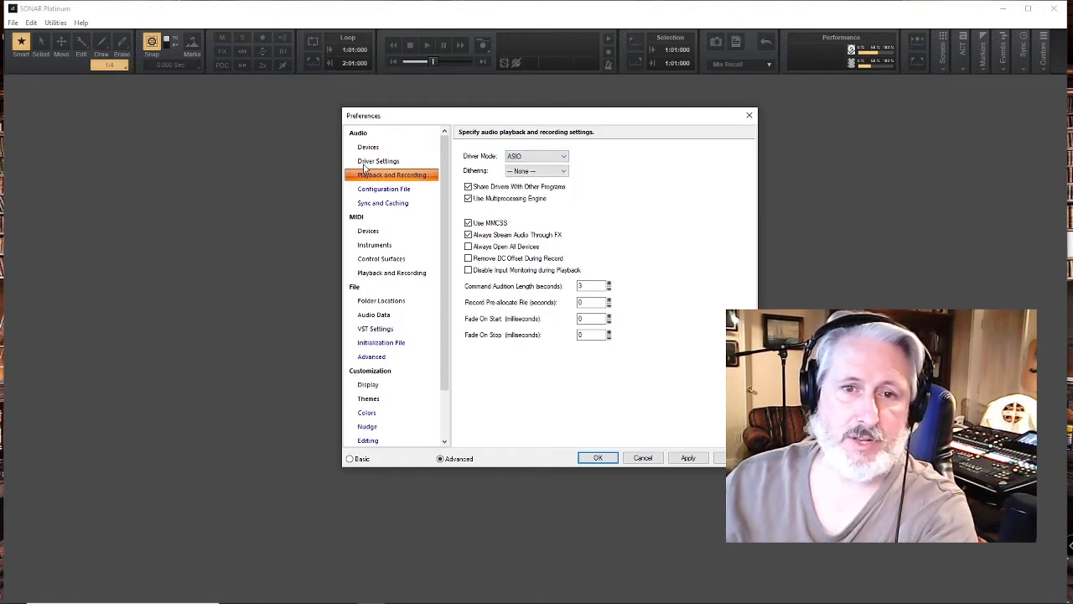
# Review the audio driver settings and the lists of input and output drivers, and close the preferences
pyautogui.click(367, 163)
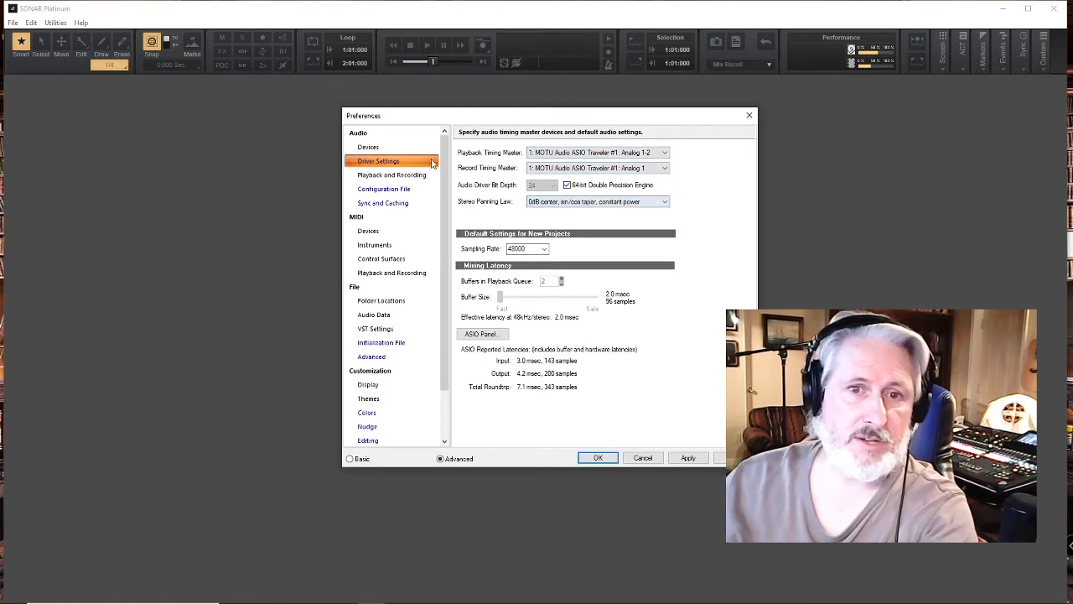
pyautogui.click(366, 149)
pyautogui.scroll(-5, 532, 202)
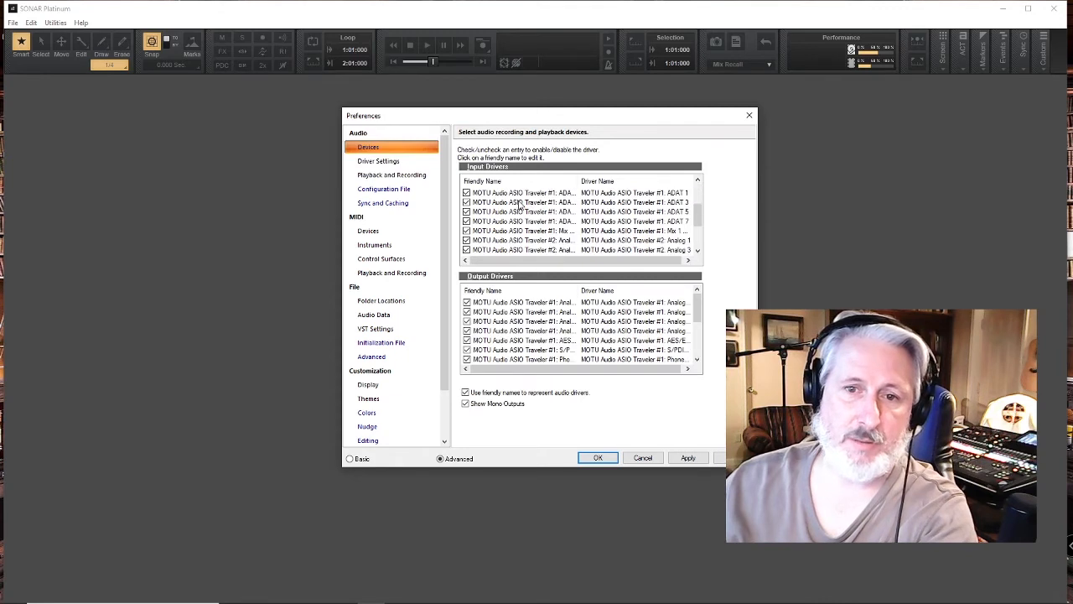
pyautogui.scroll(-5, 518, 351)
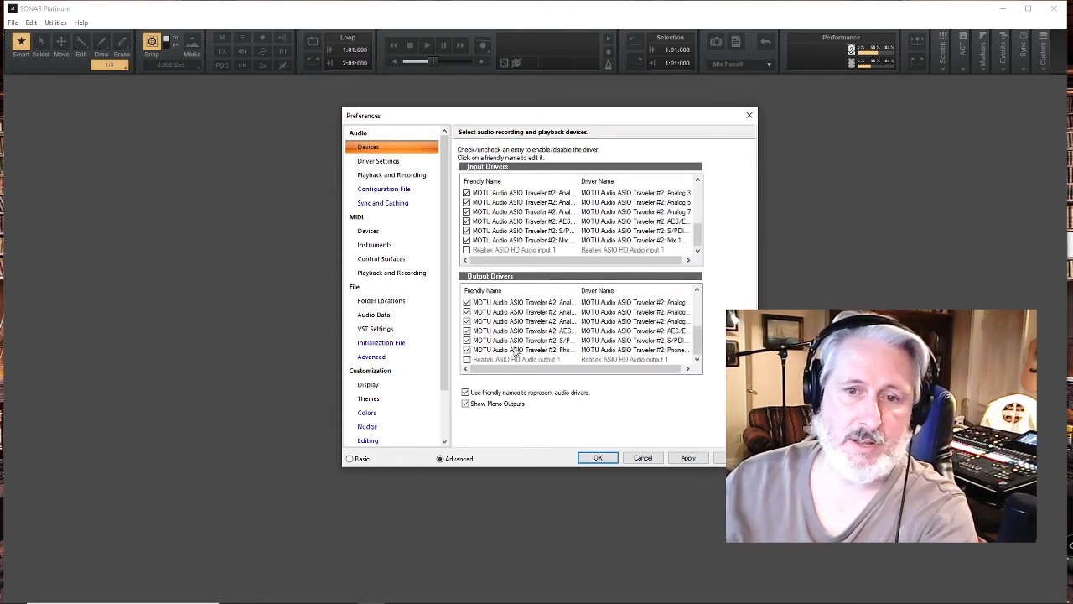
pyautogui.scroll(5, 533, 223)
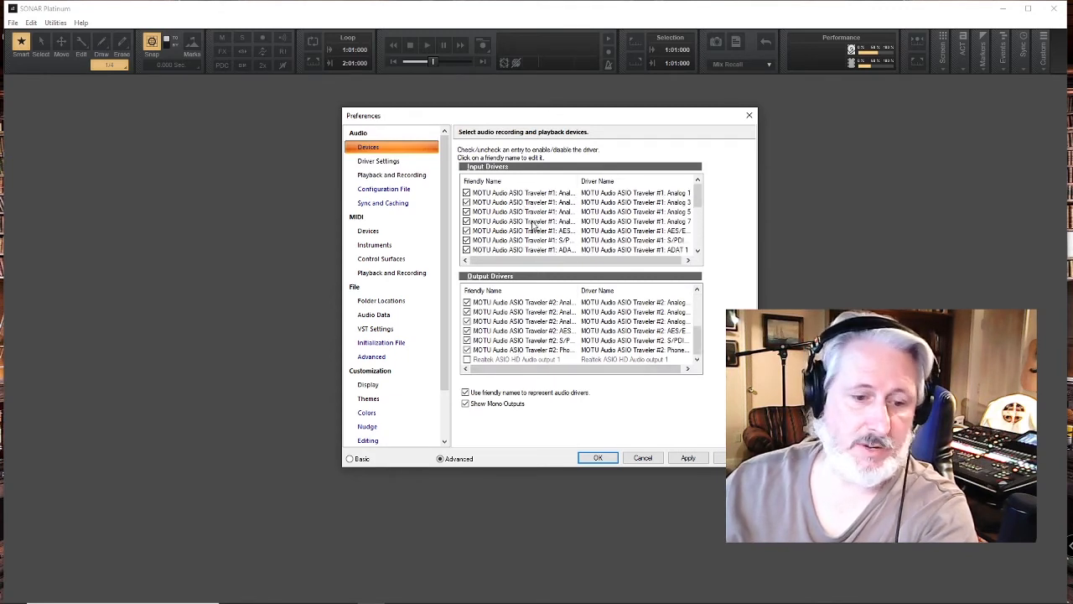
pyautogui.click(750, 116)
# Open the recent project VoCoProDigitalUltra34-first look.cwp
pyautogui.click(12, 23)
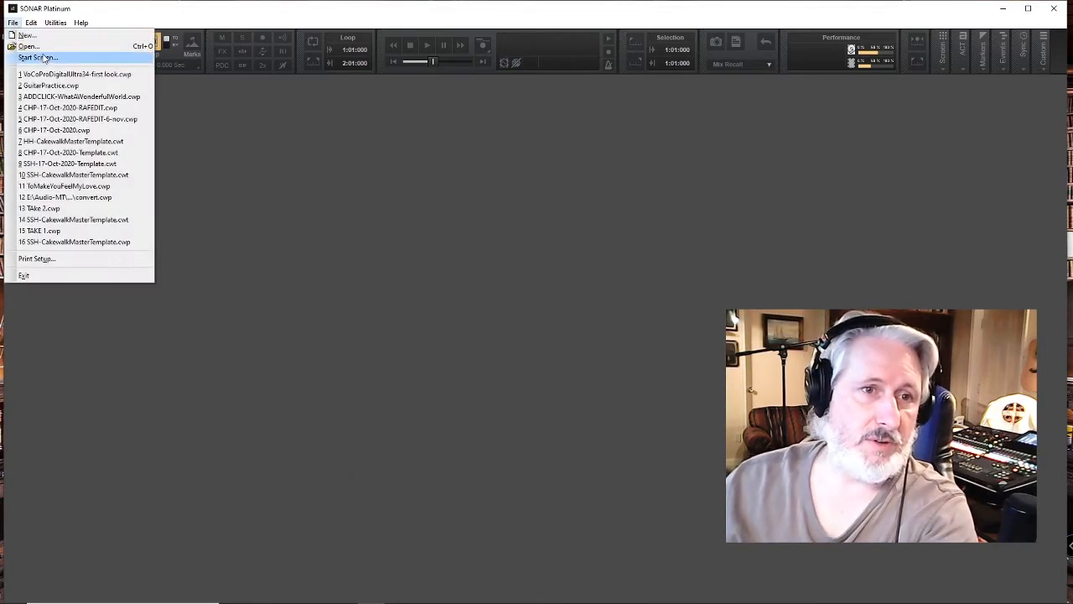
pyautogui.click(59, 74)
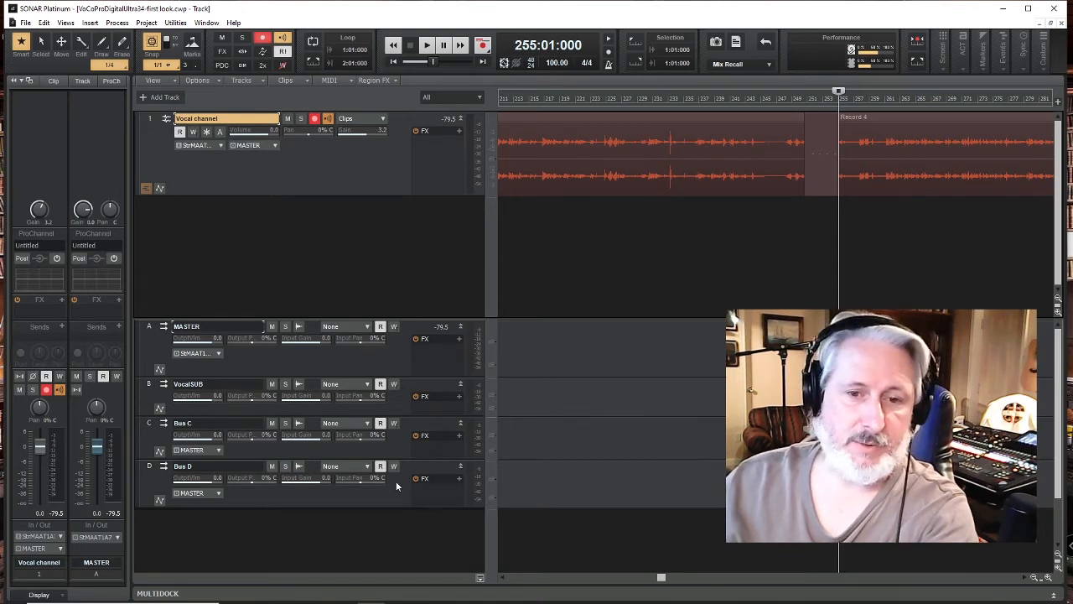
# Examine the input and output routing choices of the Vocal channel track without changing them
pyautogui.click(221, 148)
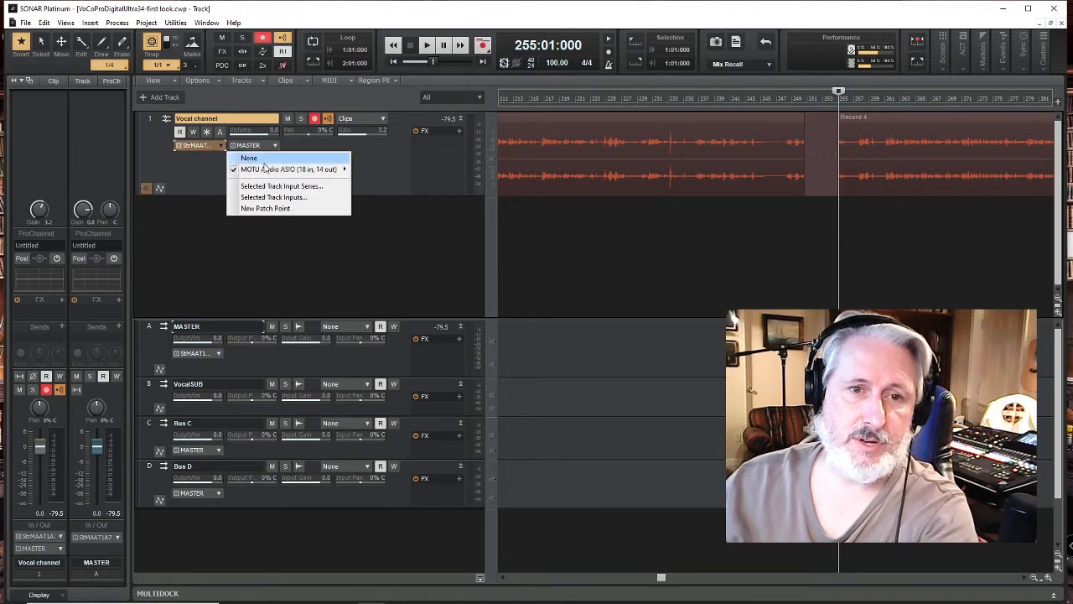
pyautogui.moveTo(294, 170)
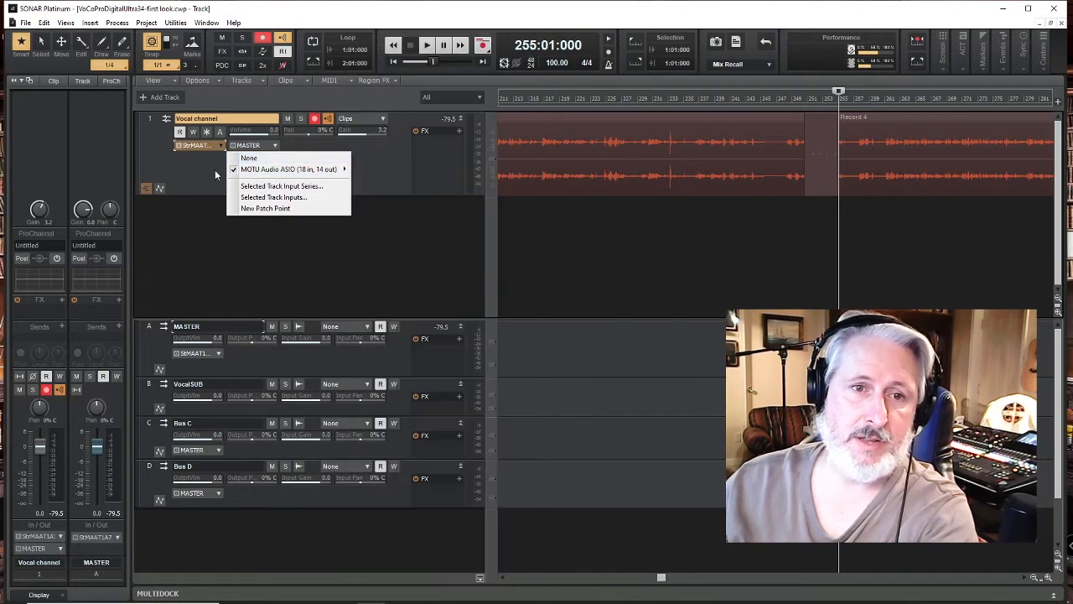
pyautogui.click(214, 169)
pyautogui.click(274, 149)
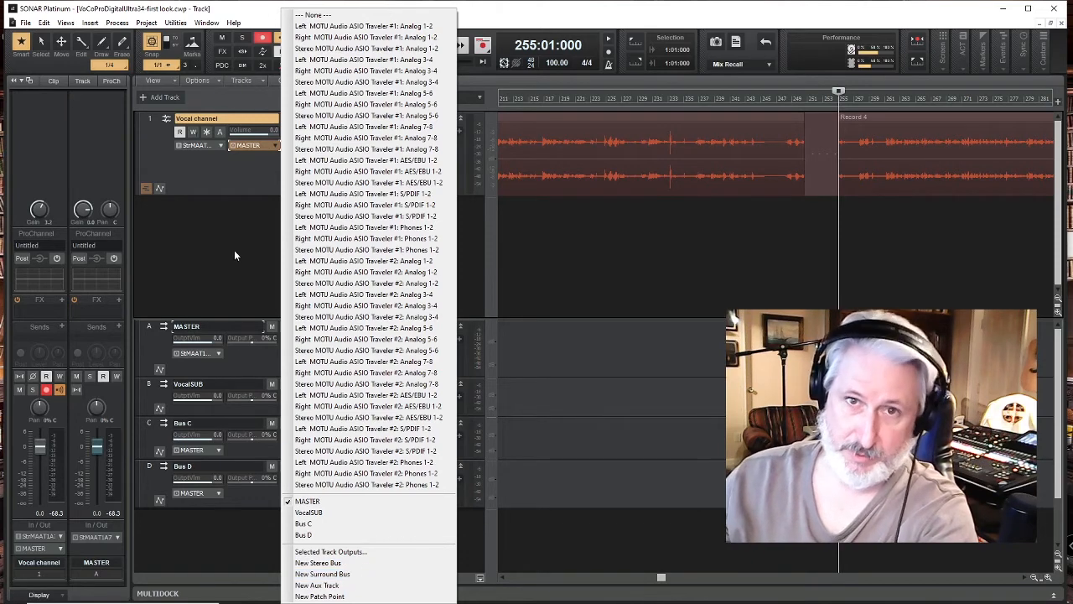
pyautogui.click(219, 199)
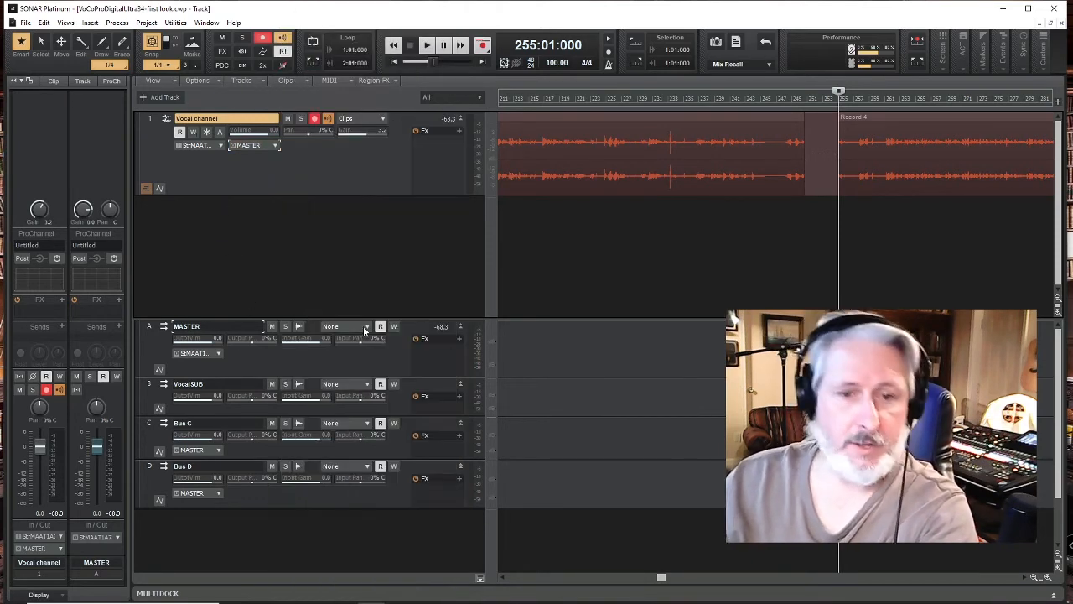
# Shrink the MASTER, VocalSUB and Bus C strips to minimum height and hide the bus pane
pyautogui.moveTo(369, 316); pyautogui.dragTo(411, 324)
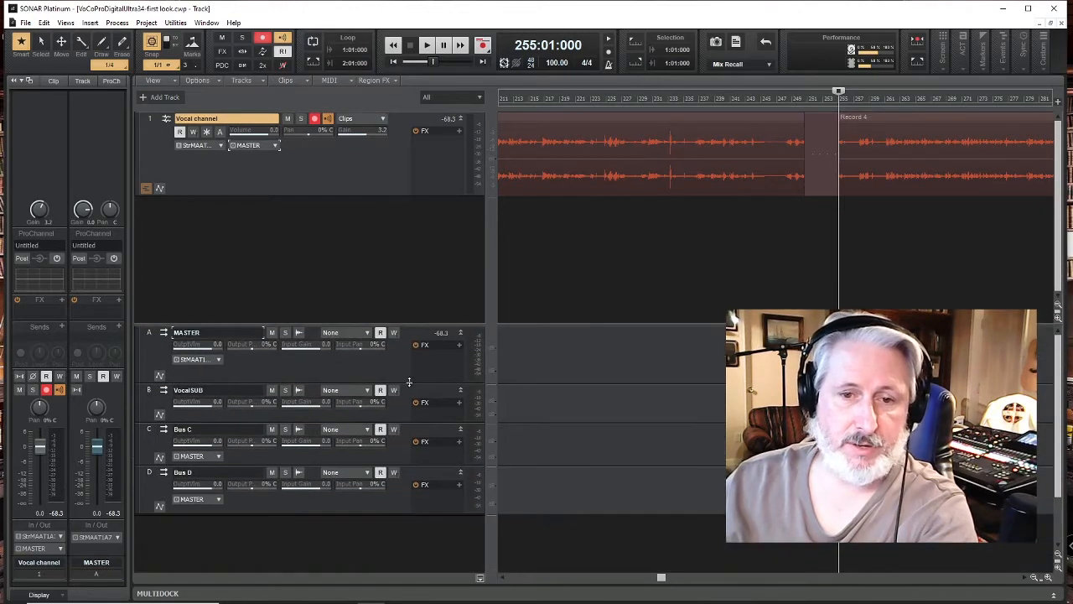
pyautogui.moveTo(411, 382); pyautogui.dragTo(414, 304)
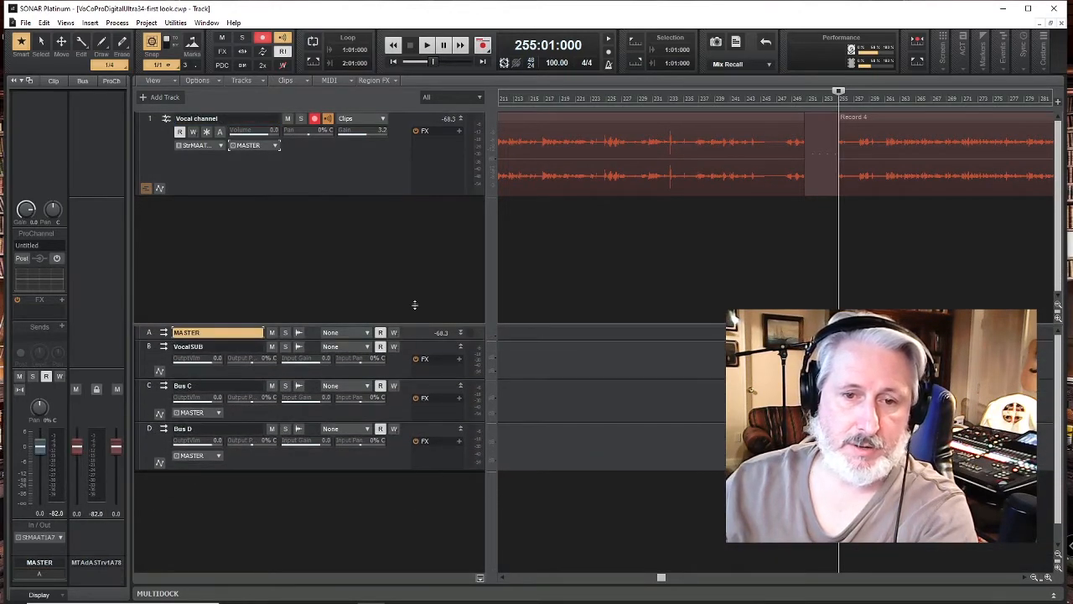
pyautogui.moveTo(402, 378); pyautogui.dragTo(408, 319)
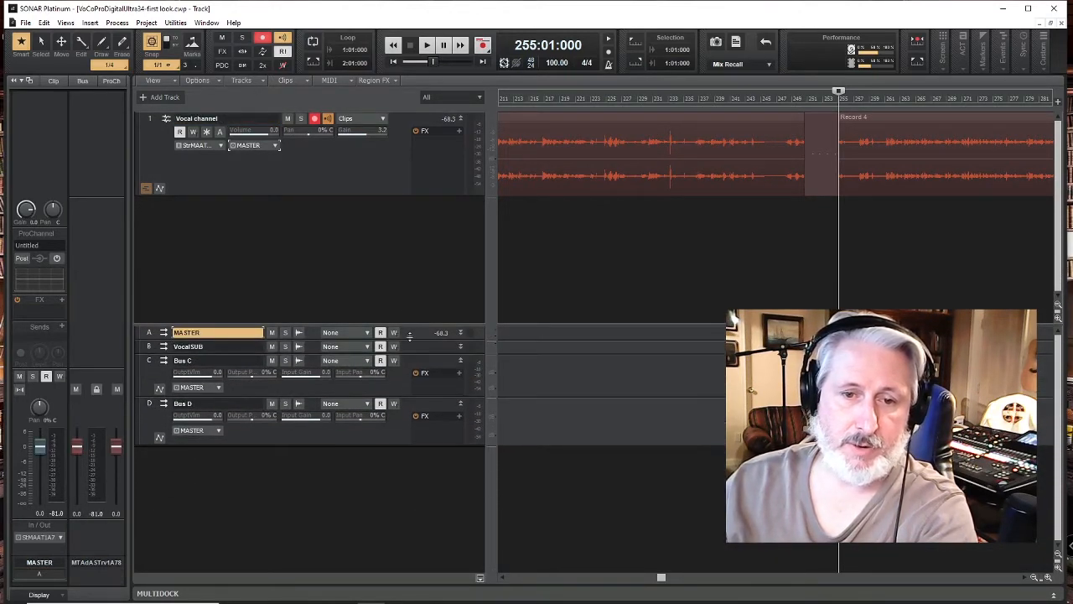
pyautogui.moveTo(400, 397); pyautogui.dragTo(411, 312)
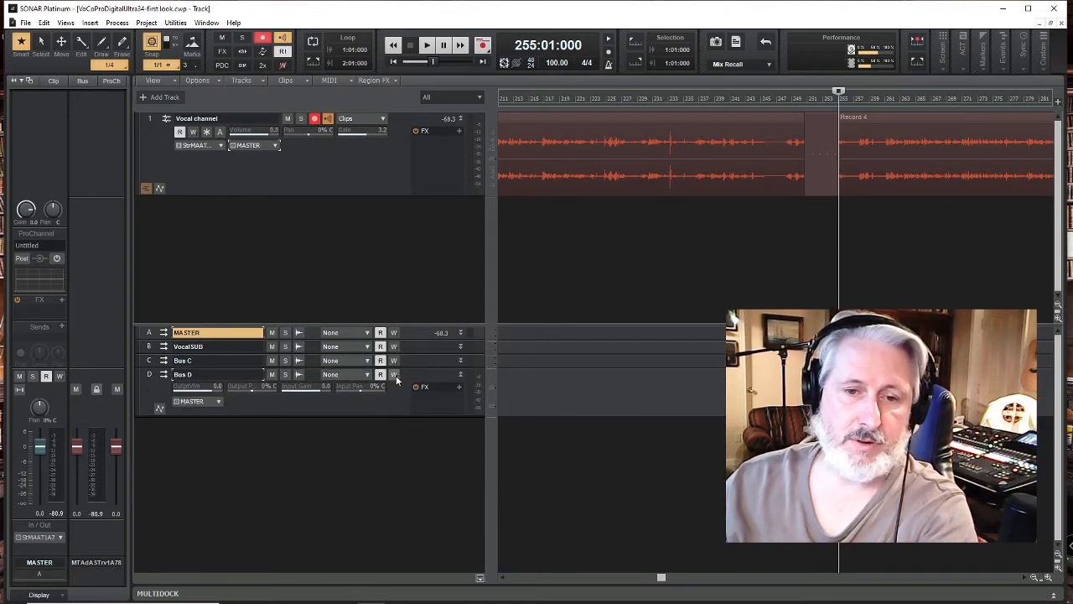
pyautogui.moveTo(396, 414); pyautogui.dragTo(413, 573)
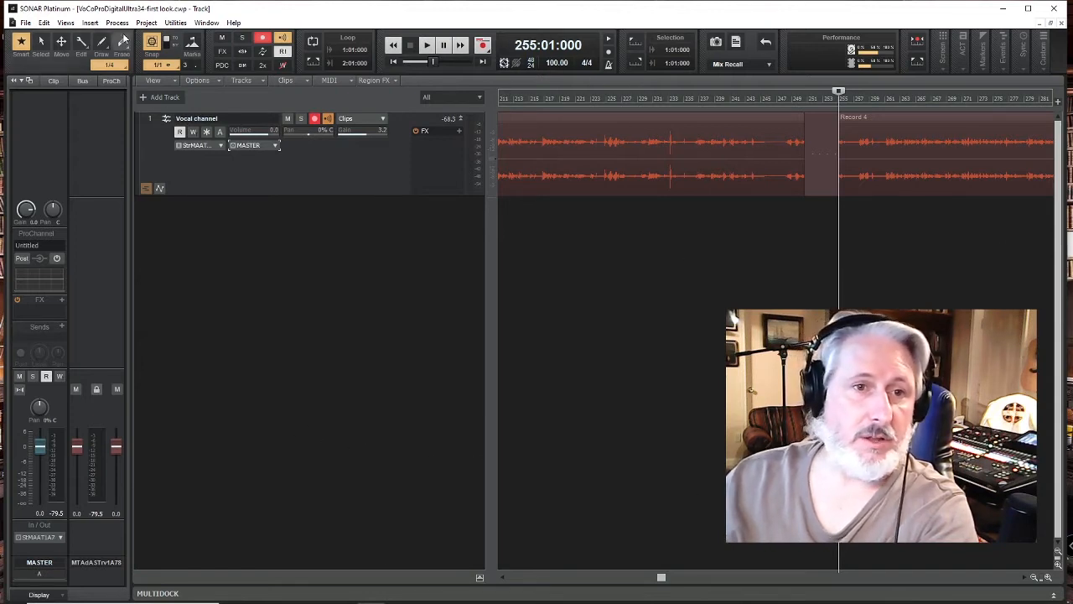
# Collapse the Inspector and zoom the tracks out vertically to reduce the Vocal channel track's height
pyautogui.click(13, 82)
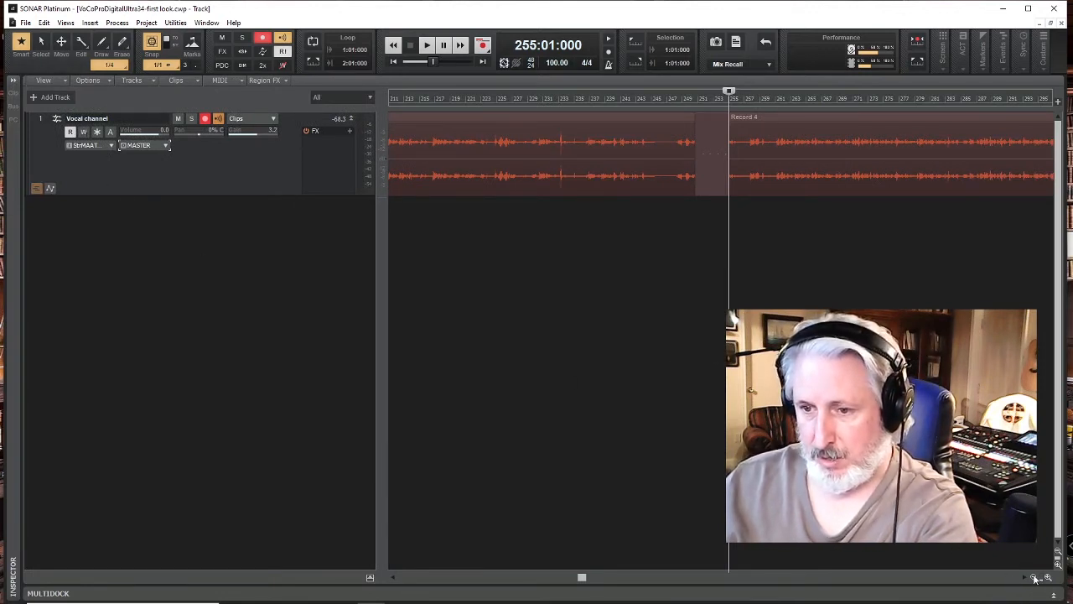
pyautogui.click(1058, 554)
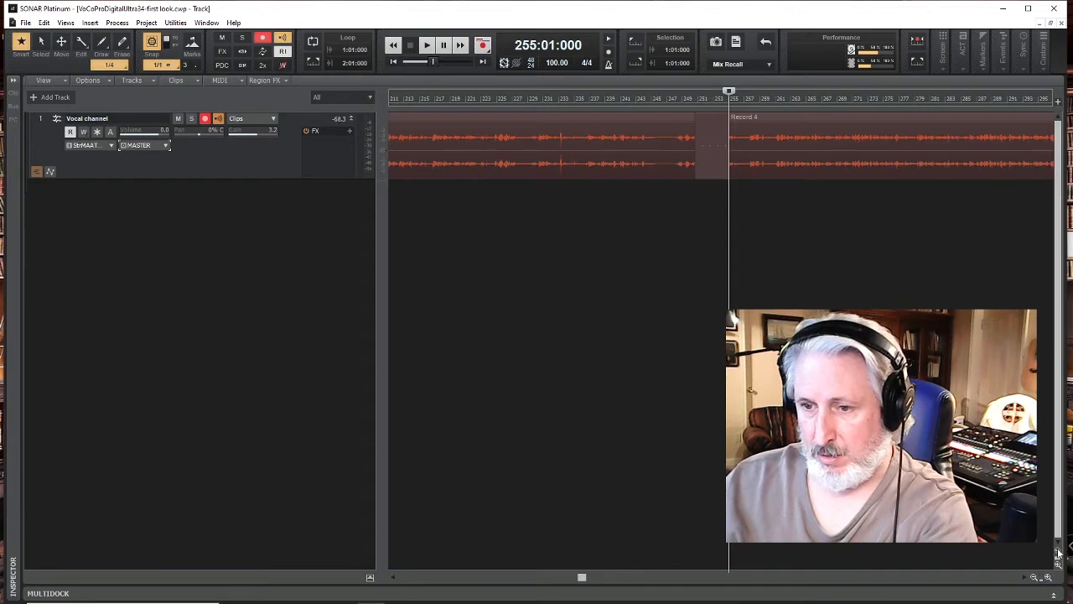
pyautogui.click(1059, 554)
pyautogui.click(1058, 554)
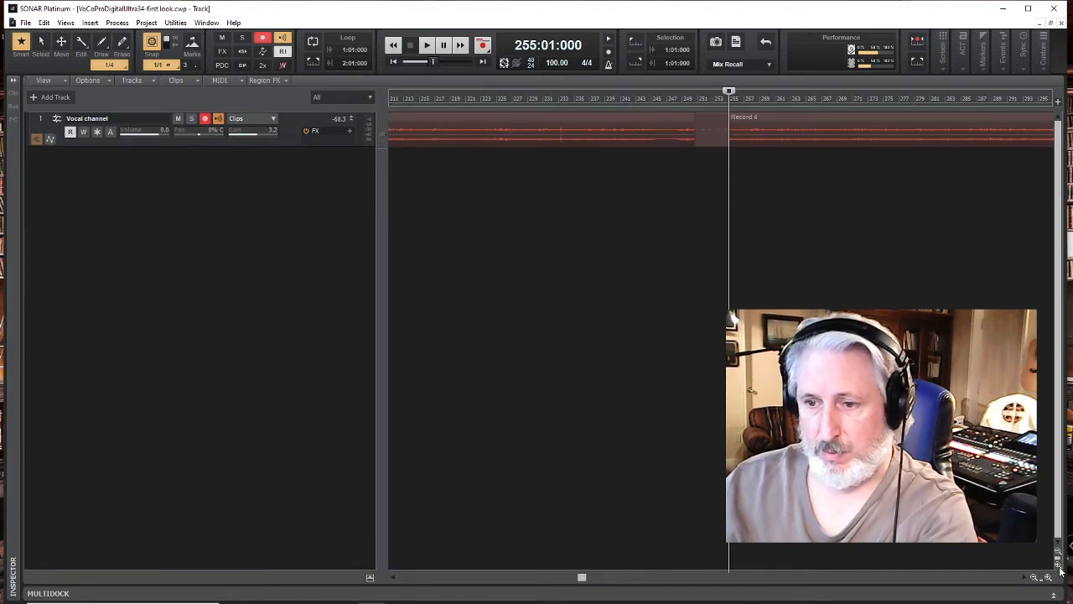
# Insert a new audio track below the Vocal channel track
pyautogui.click(1059, 567)
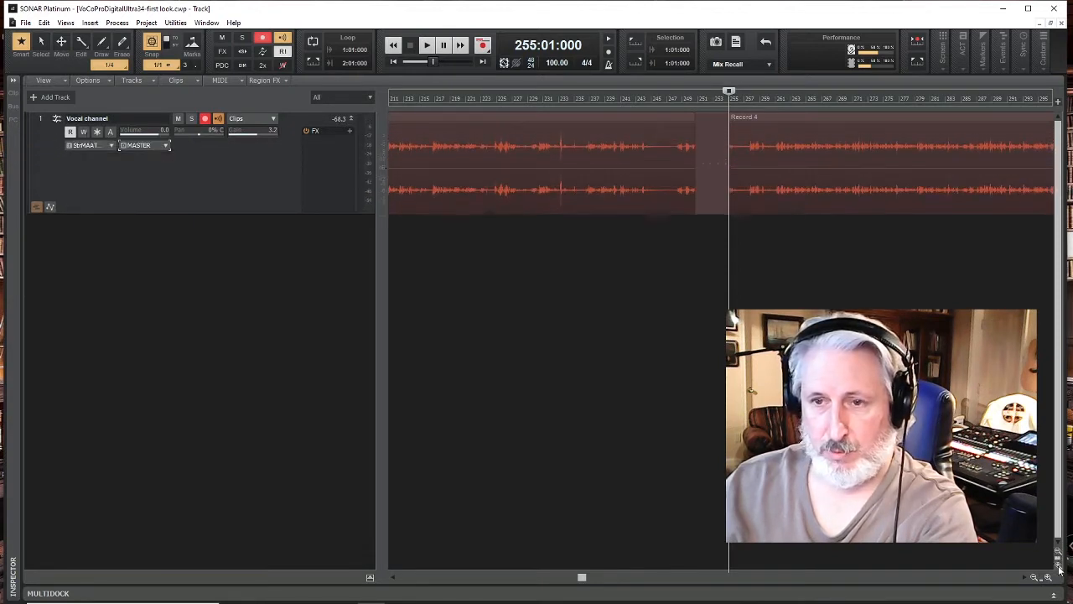
pyautogui.click(1059, 568)
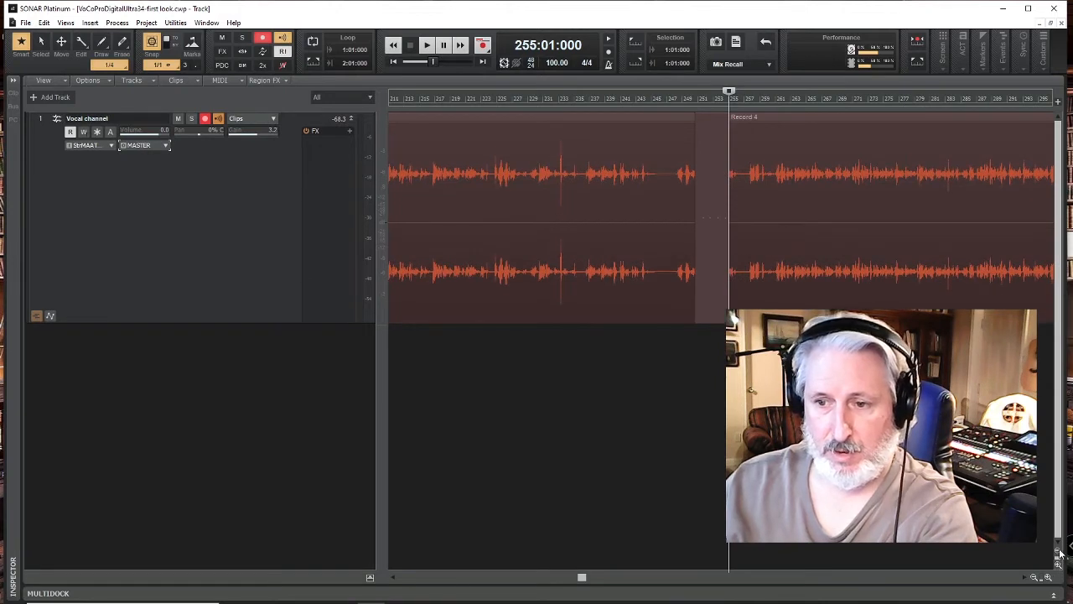
pyautogui.click(1059, 554)
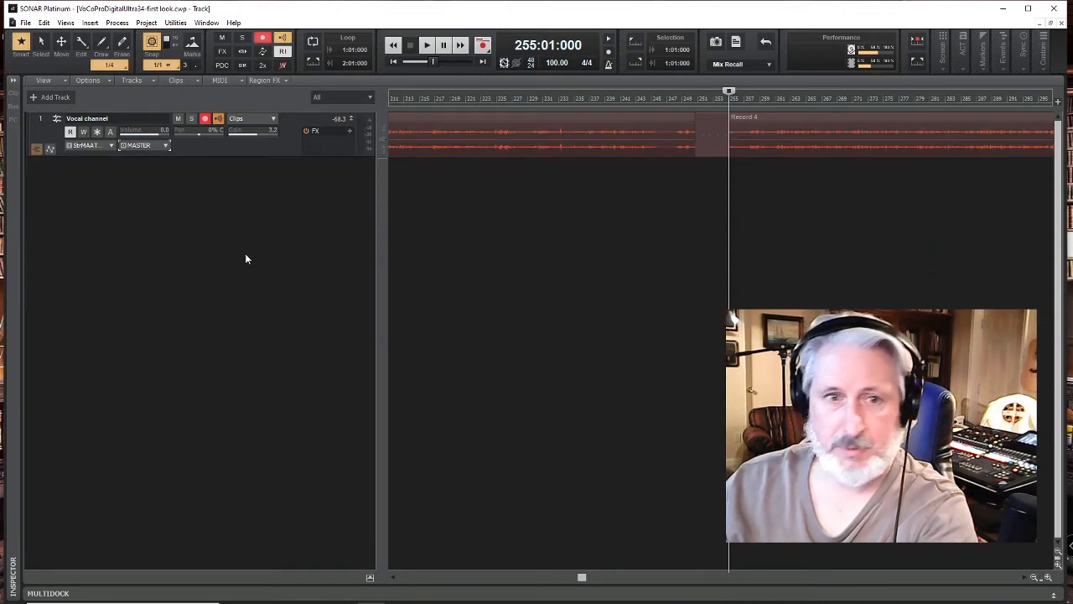
pyautogui.rightClick(144, 199)
pyautogui.click(187, 218)
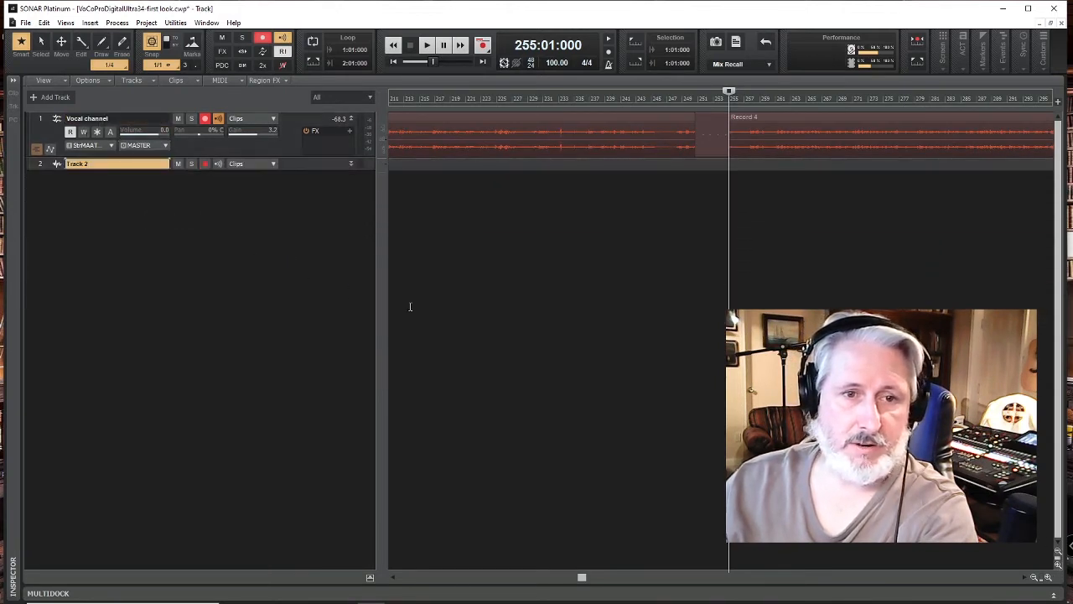
# Enlarge both tracks vertically to reveal their controls, and reduce the Vocal channel track's height
pyautogui.click(1059, 553)
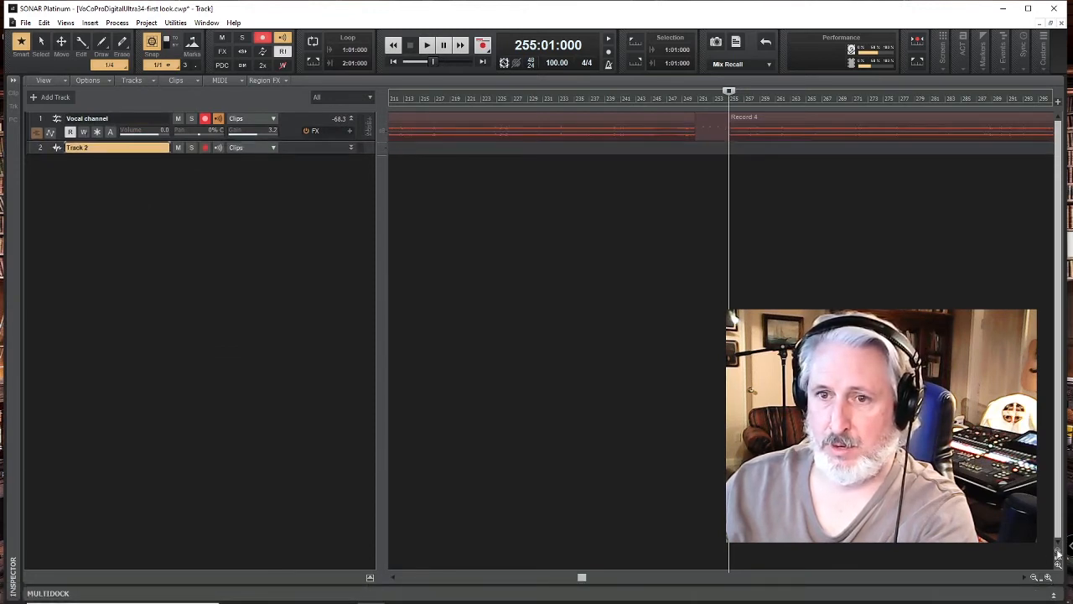
pyautogui.click(1059, 565)
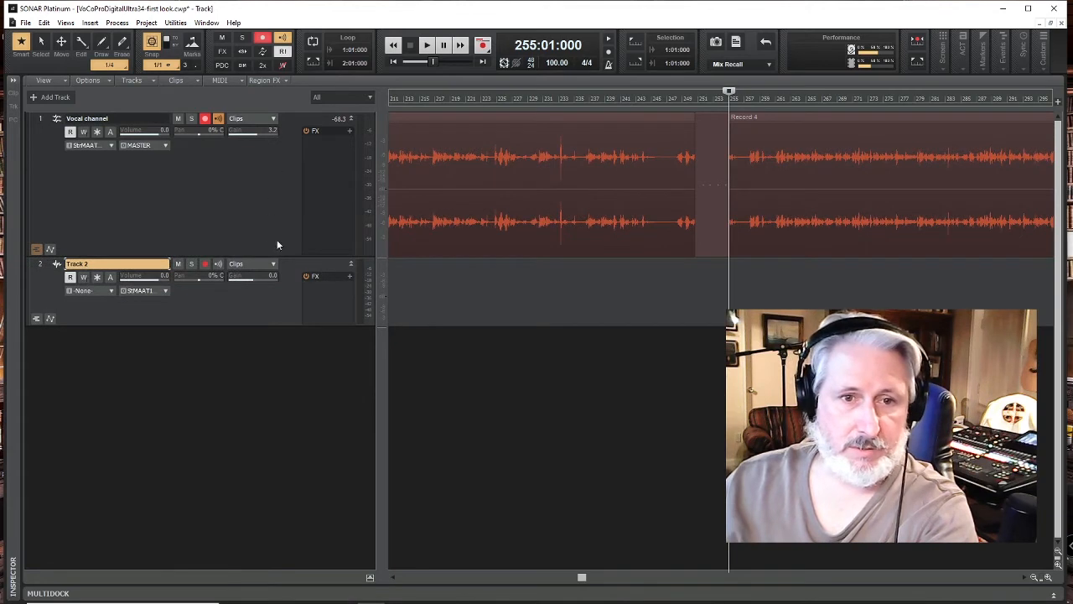
pyautogui.moveTo(286, 255); pyautogui.dragTo(286, 198)
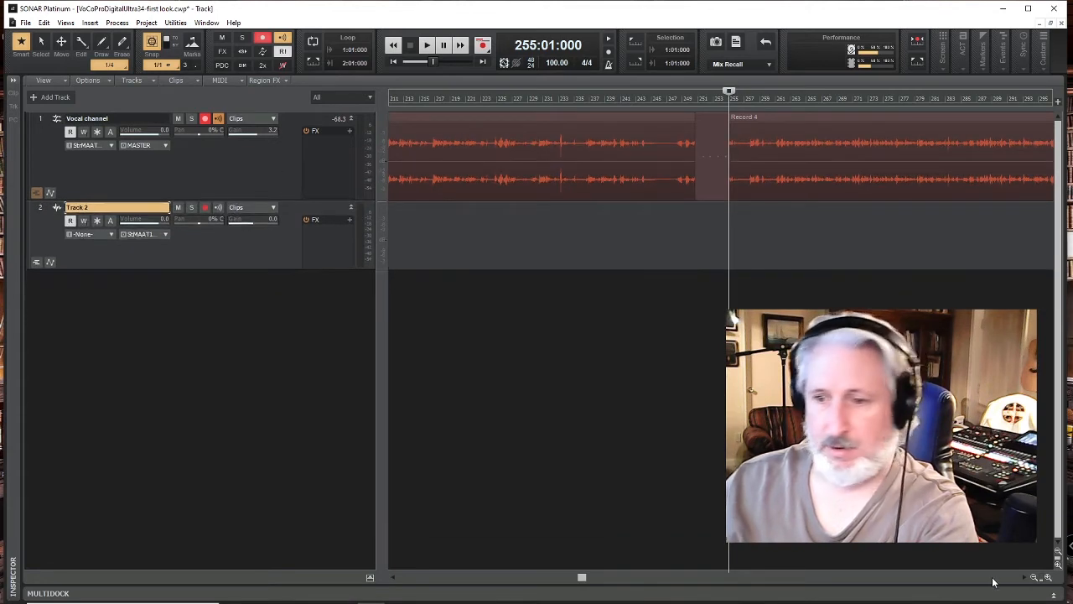
# Zoom the timeline in horizontally and shift it to the recording around measures 510 to 552
pyautogui.click(1047, 577)
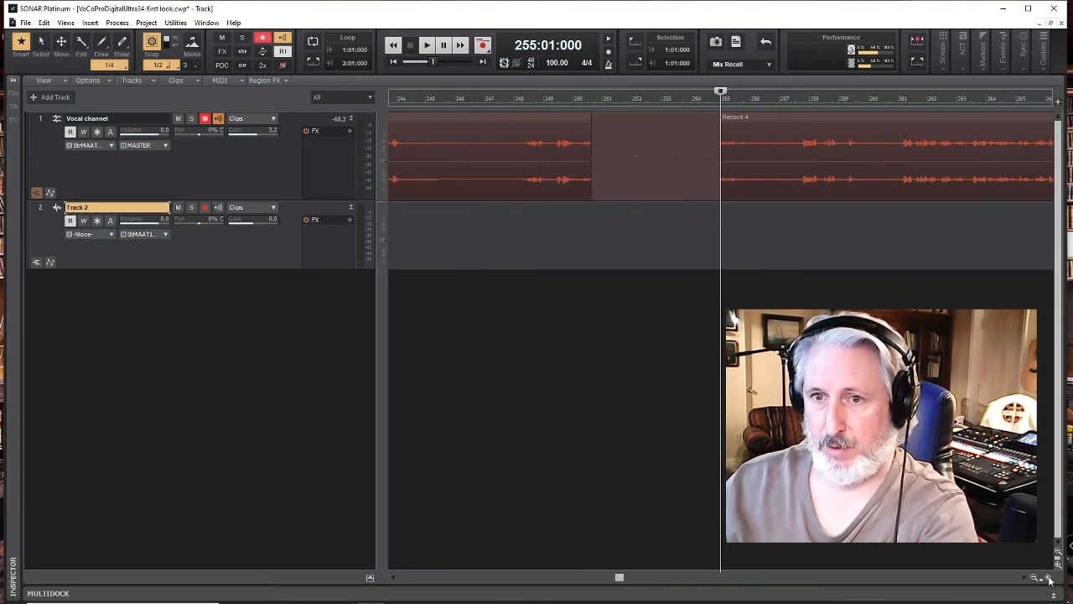
pyautogui.click(1036, 579)
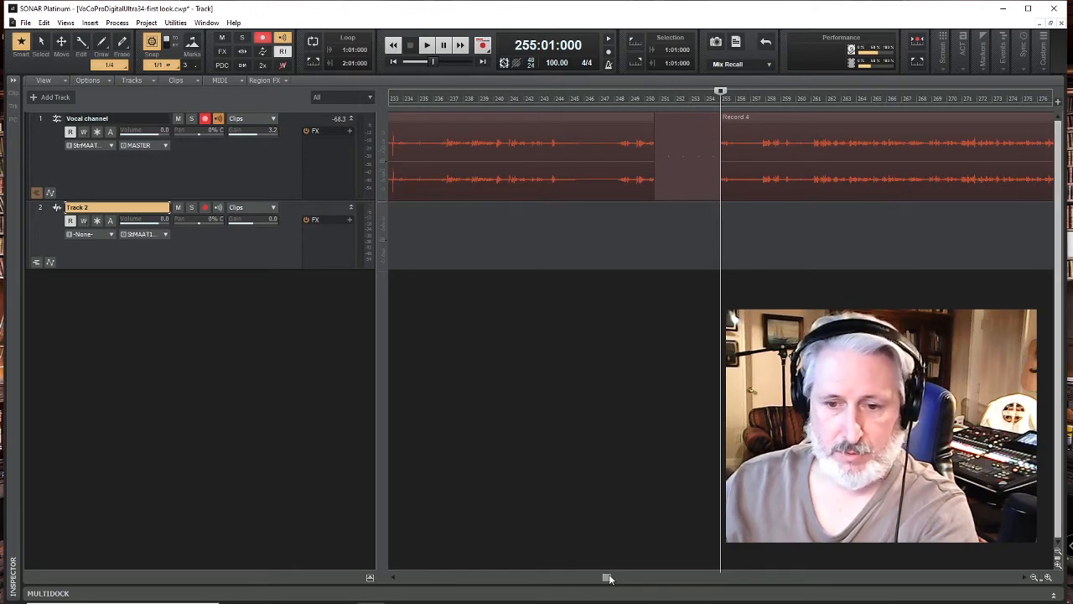
pyautogui.moveTo(607, 578); pyautogui.dragTo(569, 579)
# Show the Console view below the tracks and enlarge it until the strips' pan knobs are in view
pyautogui.click(65, 23)
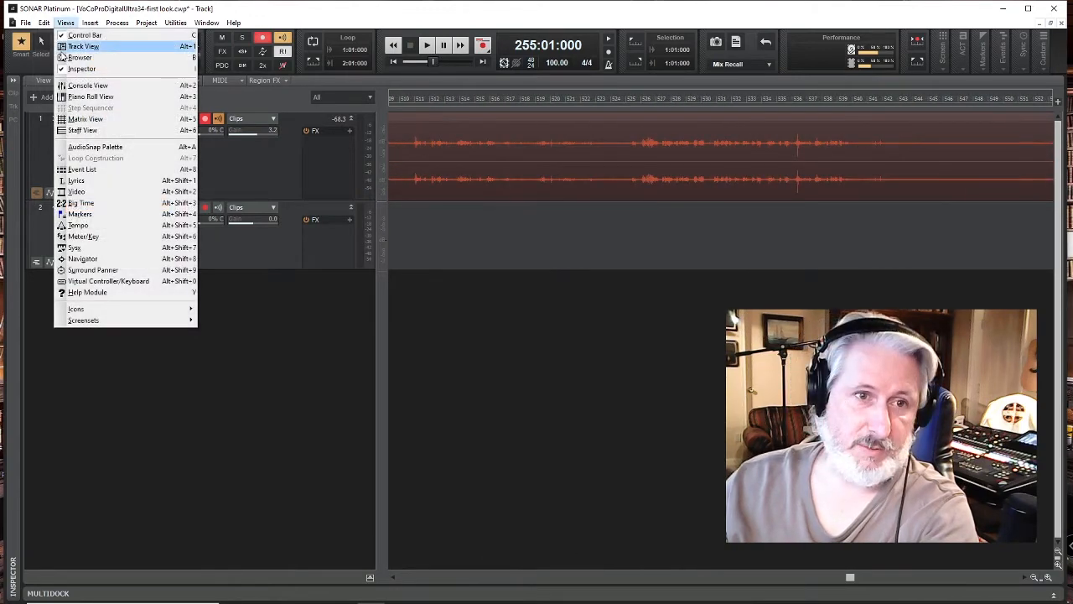
pyautogui.click(87, 85)
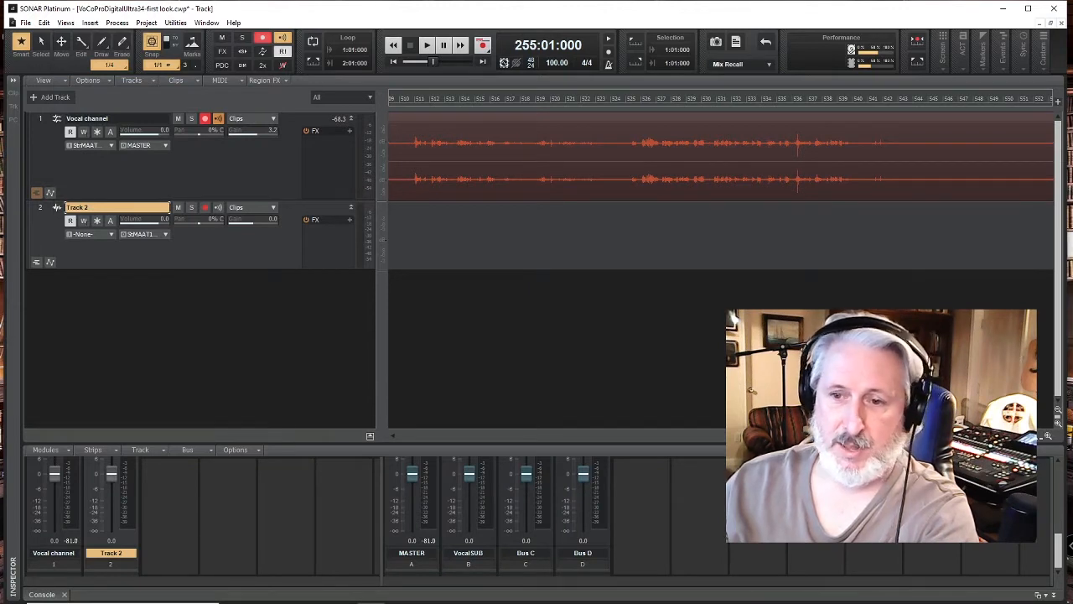
pyautogui.moveTo(382, 443); pyautogui.dragTo(383, 371)
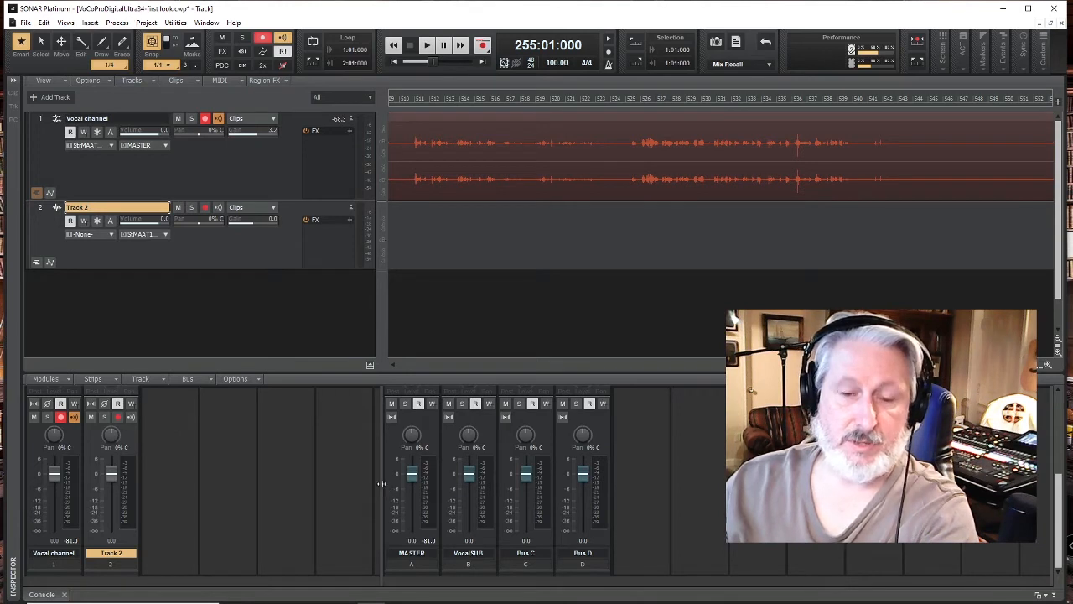
# Reveal the hardware output strips in the console and narrow the track strip area beside the buses
pyautogui.moveTo(381, 484); pyautogui.dragTo(405, 484)
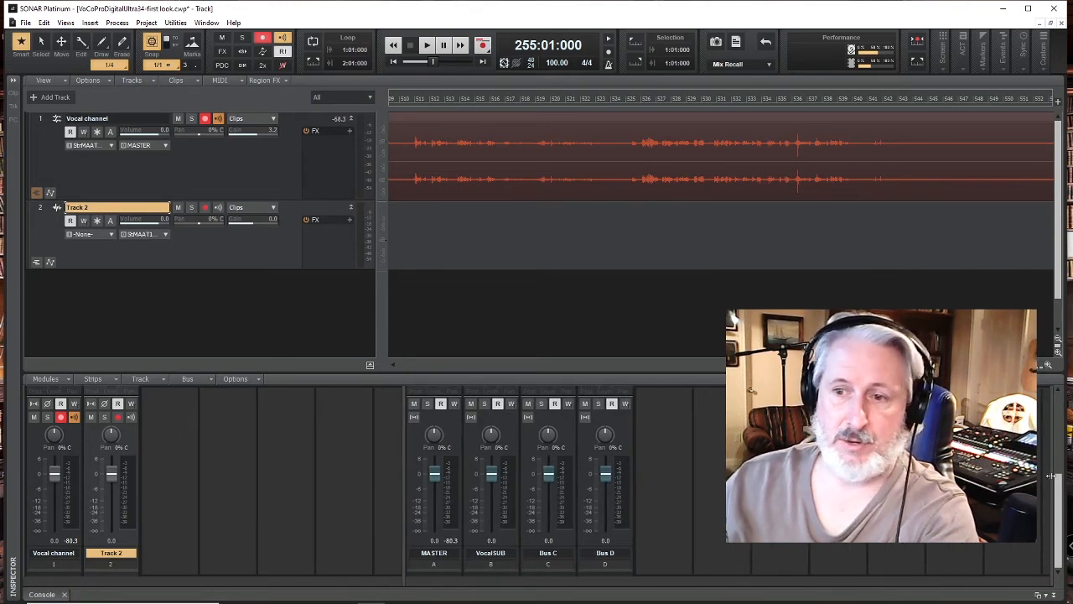
pyautogui.moveTo(1051, 460); pyautogui.dragTo(741, 460)
pyautogui.moveTo(402, 450); pyautogui.dragTo(339, 452)
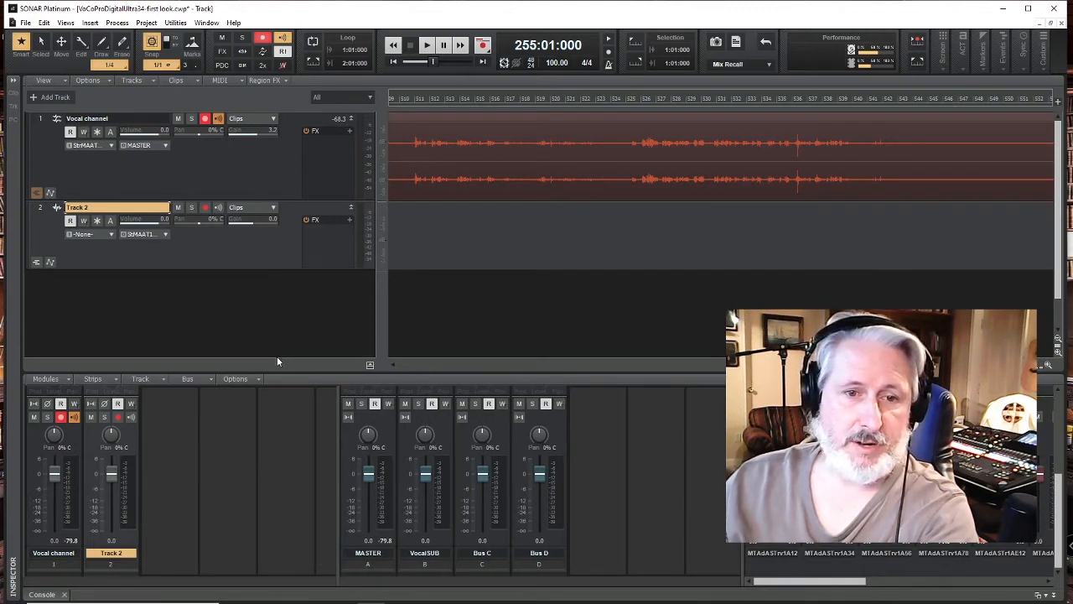
# Reveal the bus pane below the tracks and reduce the Vocal channel track's height
pyautogui.scroll(-1, 276, 357)
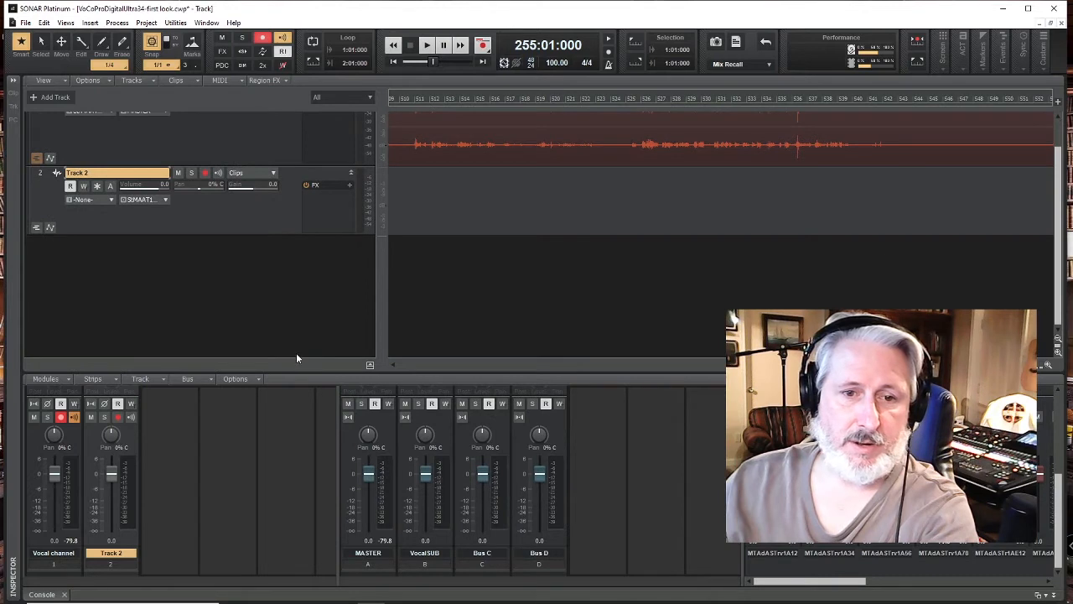
pyautogui.moveTo(296, 358); pyautogui.dragTo(297, 280)
pyautogui.scroll(1, 184, 161)
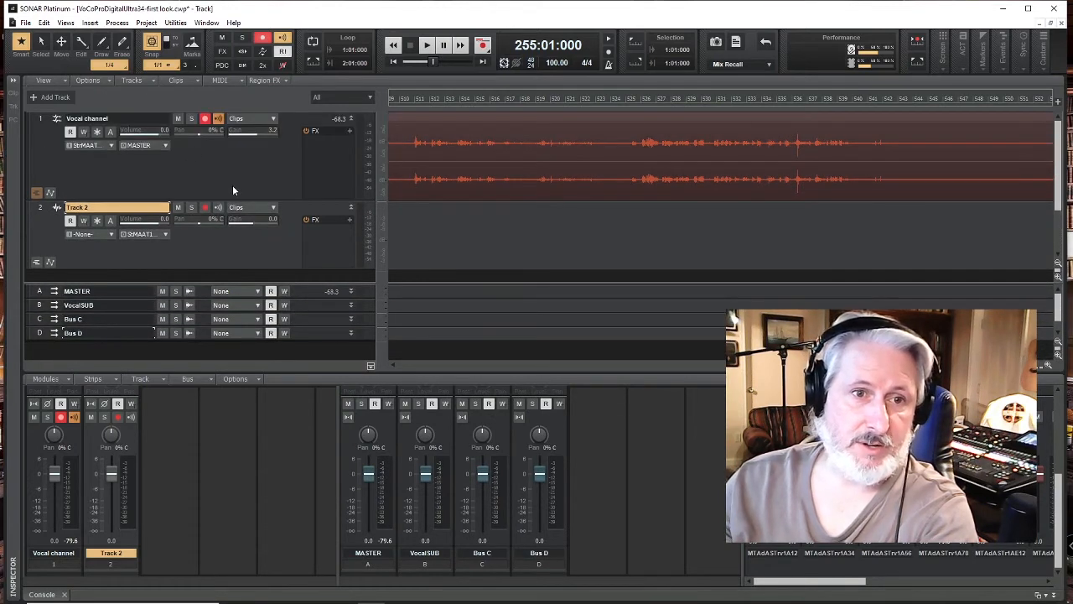
pyautogui.moveTo(240, 201); pyautogui.dragTo(240, 175)
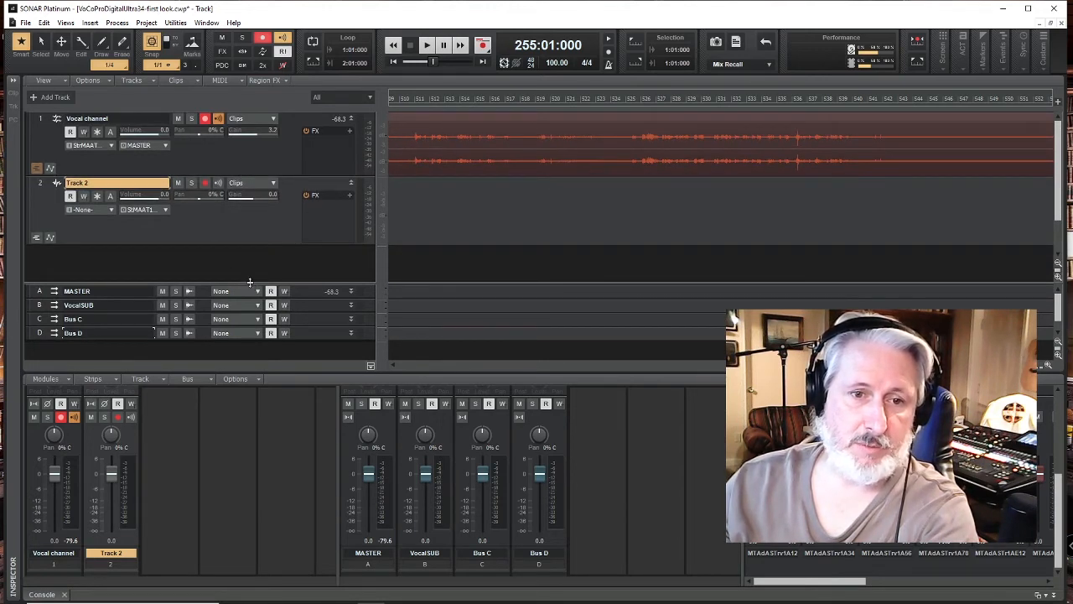
# Expand the MASTER bus strip in the bus pane and examine its output routing choices without changing them
pyautogui.moveTo(249, 282); pyautogui.dragTo(316, 341)
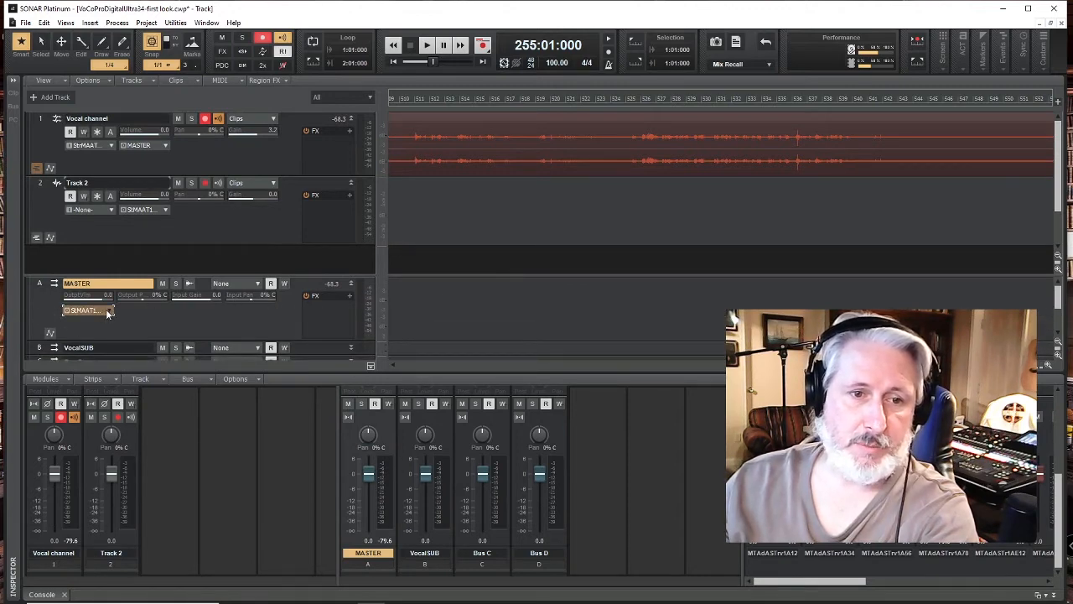
pyautogui.click(104, 310)
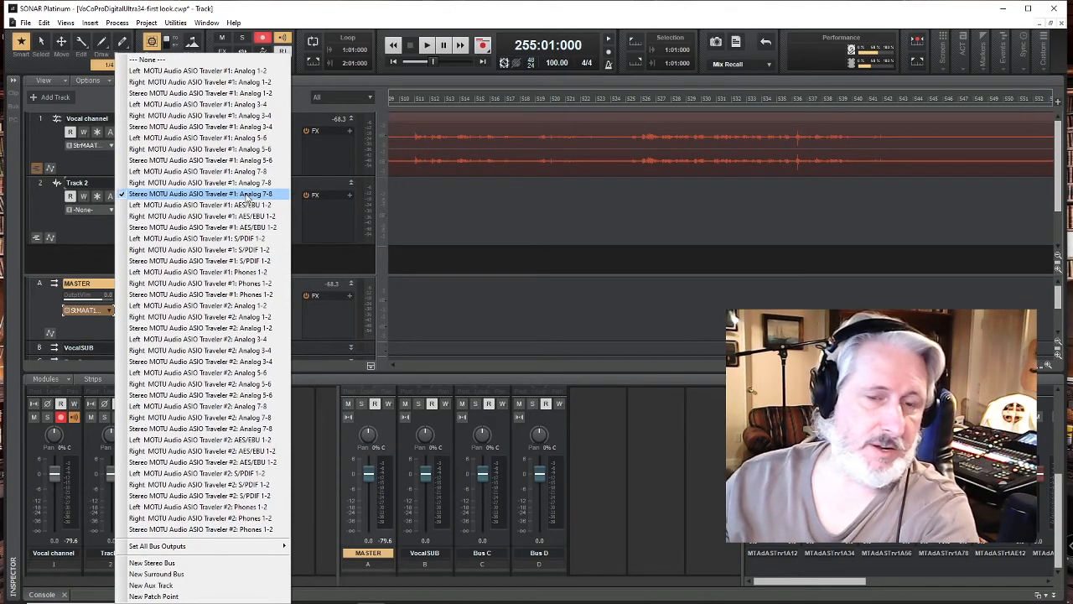
pyautogui.click(349, 15)
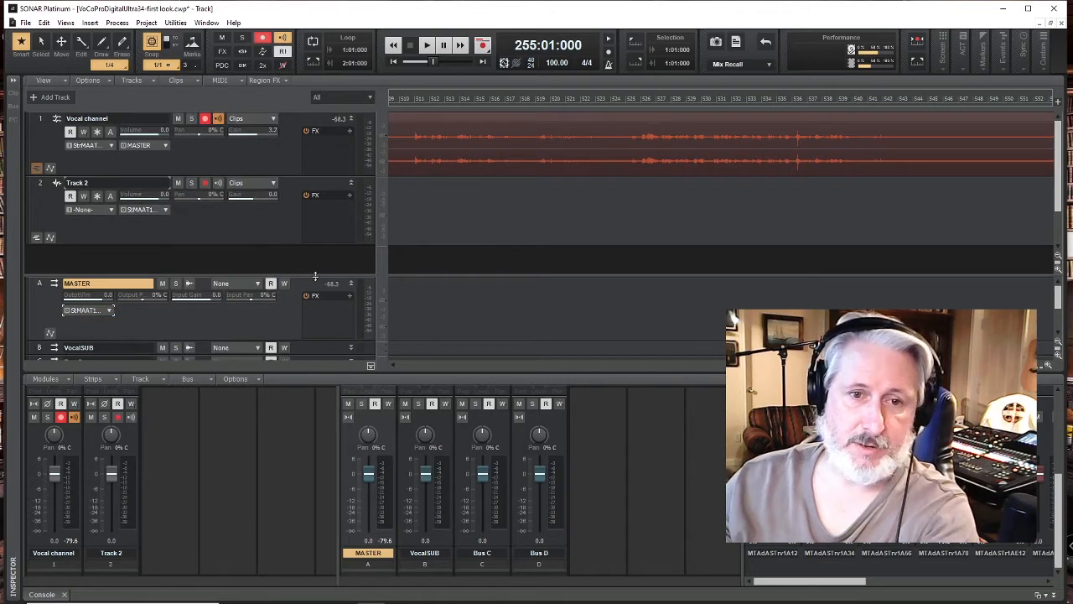
# Enlarge the bus pane slightly and collapse the console's hardware outputs pane
pyautogui.moveTo(318, 277); pyautogui.dragTo(319, 274)
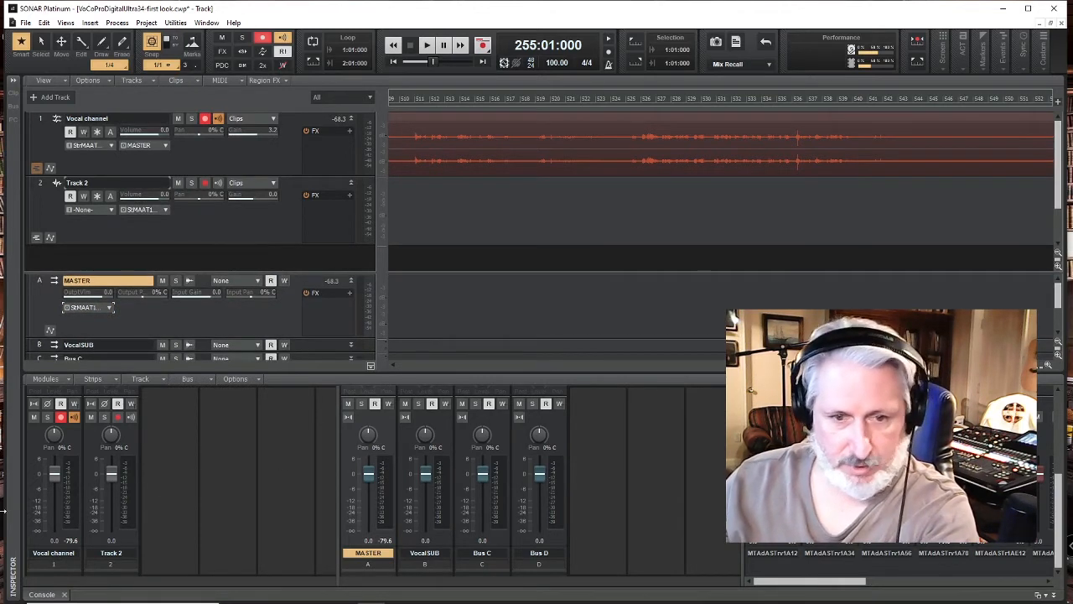
pyautogui.moveTo(745, 557); pyautogui.dragTo(652, 500)
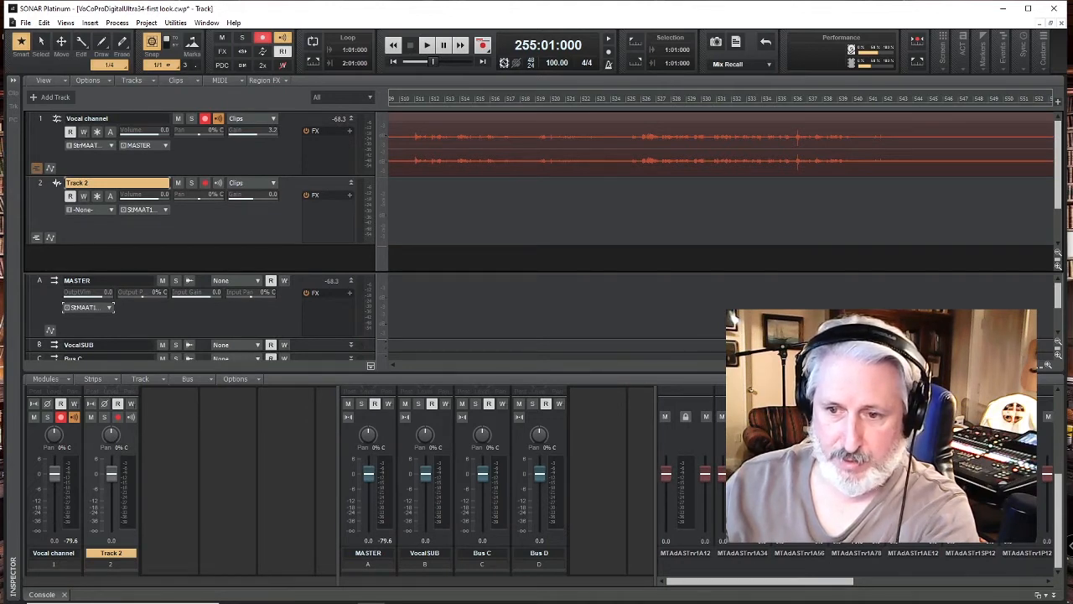
pyautogui.moveTo(655, 474); pyautogui.dragTo(1057, 503)
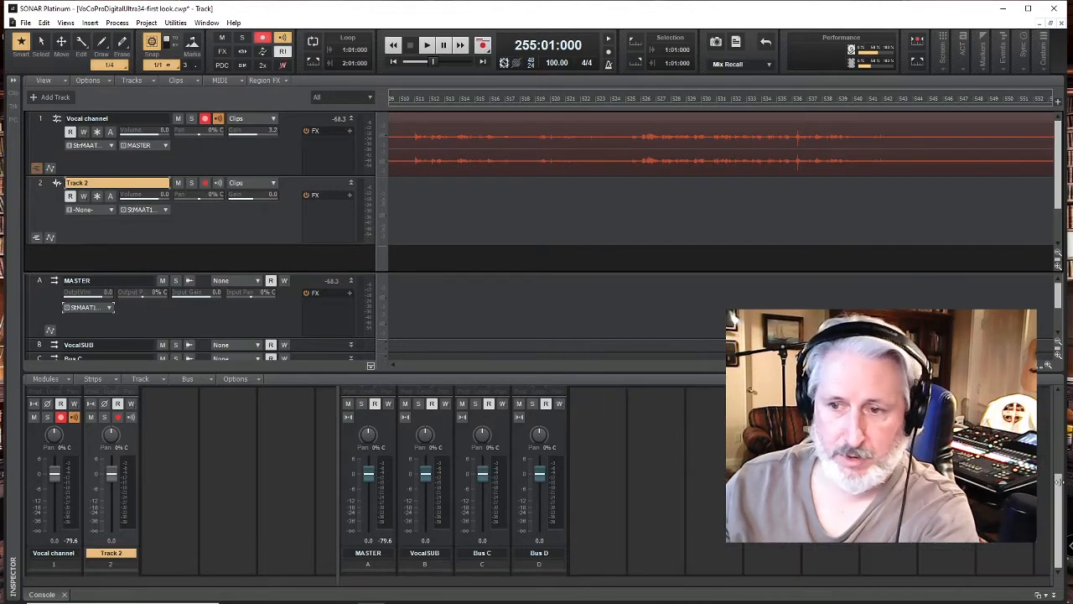
# Switch to the MOTU Traveler #1 mixer, raise the Analog 4 fader to -18.9 dB, and return to SONAR
pyautogui.moveTo(402, 601)
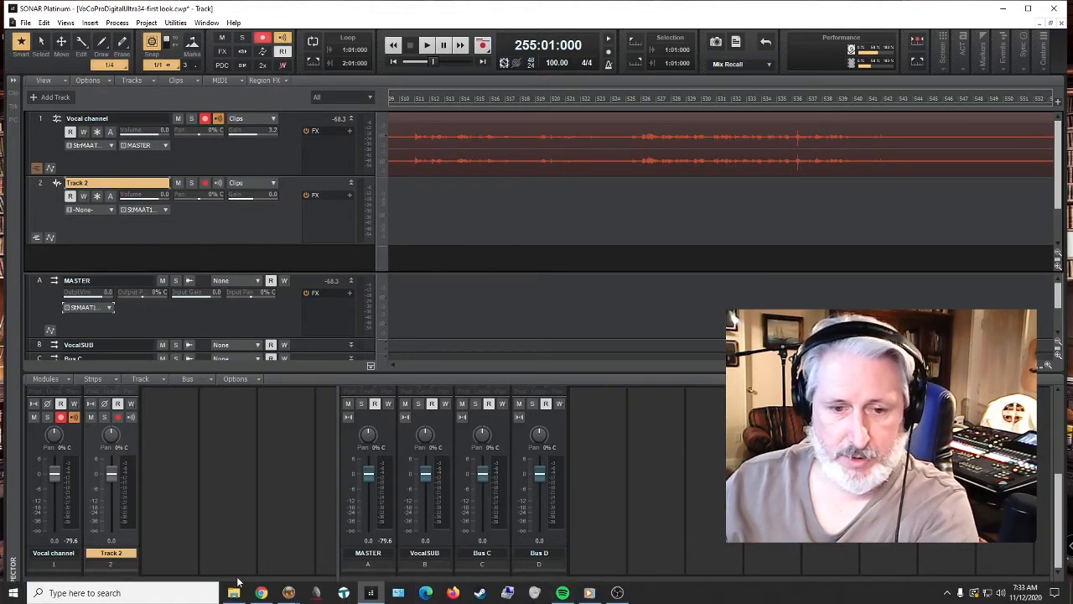
pyautogui.moveTo(288, 593)
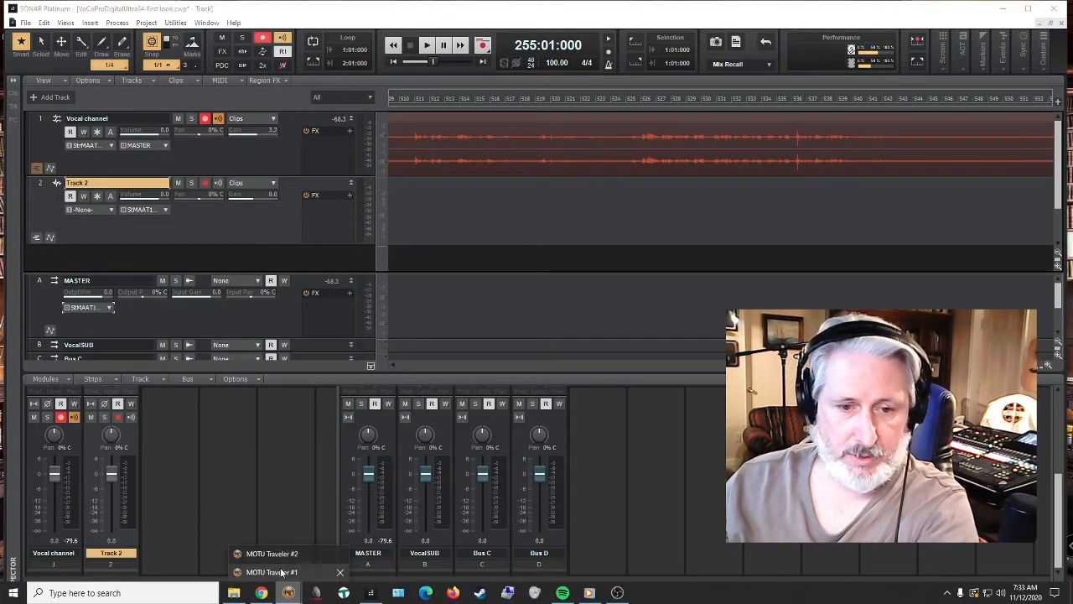
pyautogui.click(273, 572)
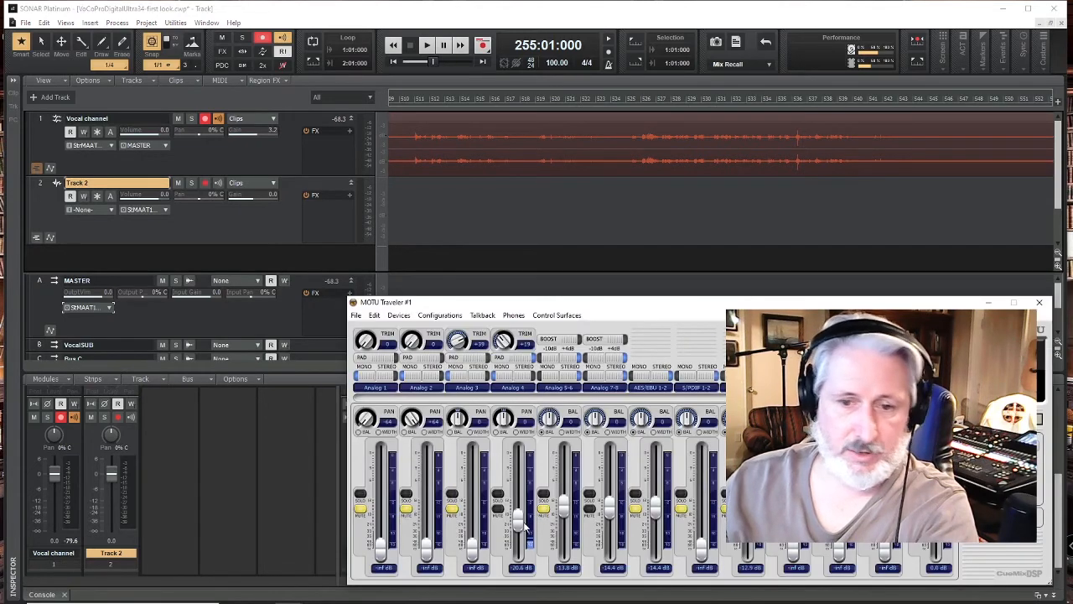
pyautogui.moveTo(520, 518); pyautogui.dragTo(520, 508)
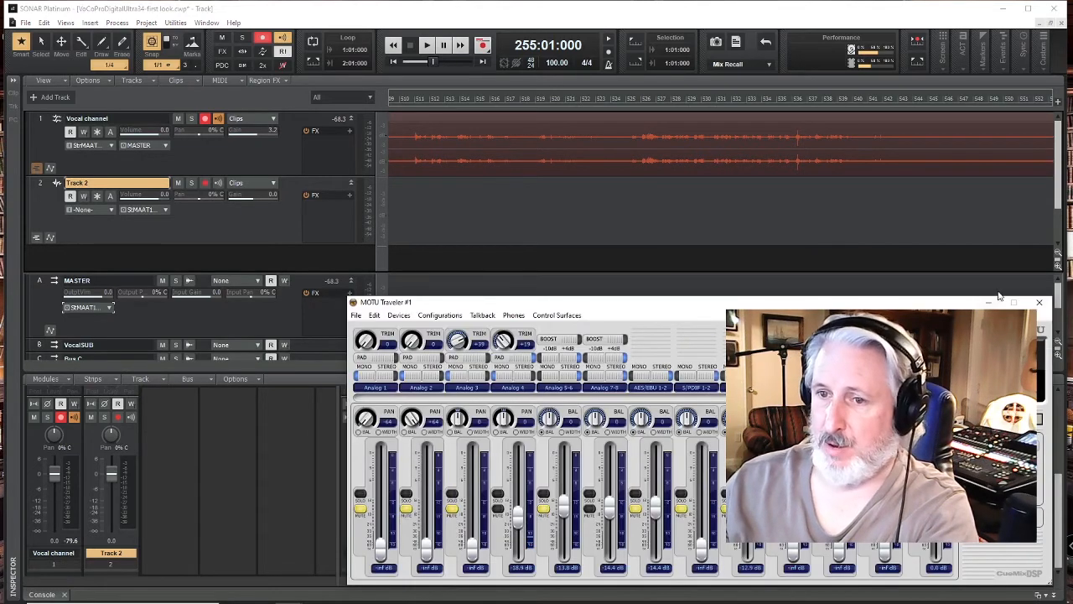
pyautogui.click(879, 12)
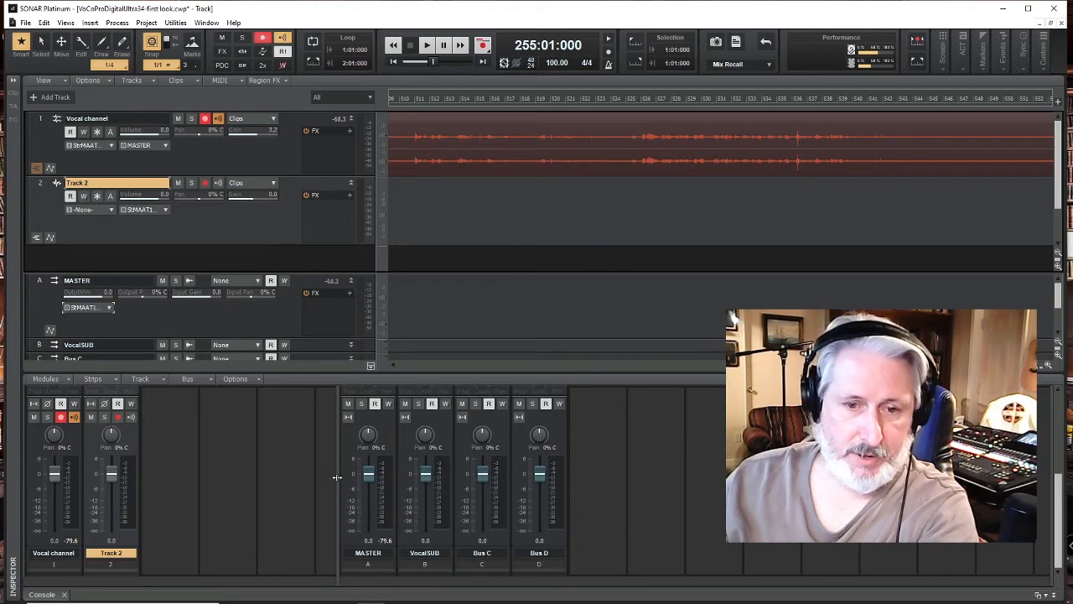
# Widen the console's track strip area toward the buses and narrow the Track 2 strip
pyautogui.moveTo(339, 477); pyautogui.dragTo(408, 483)
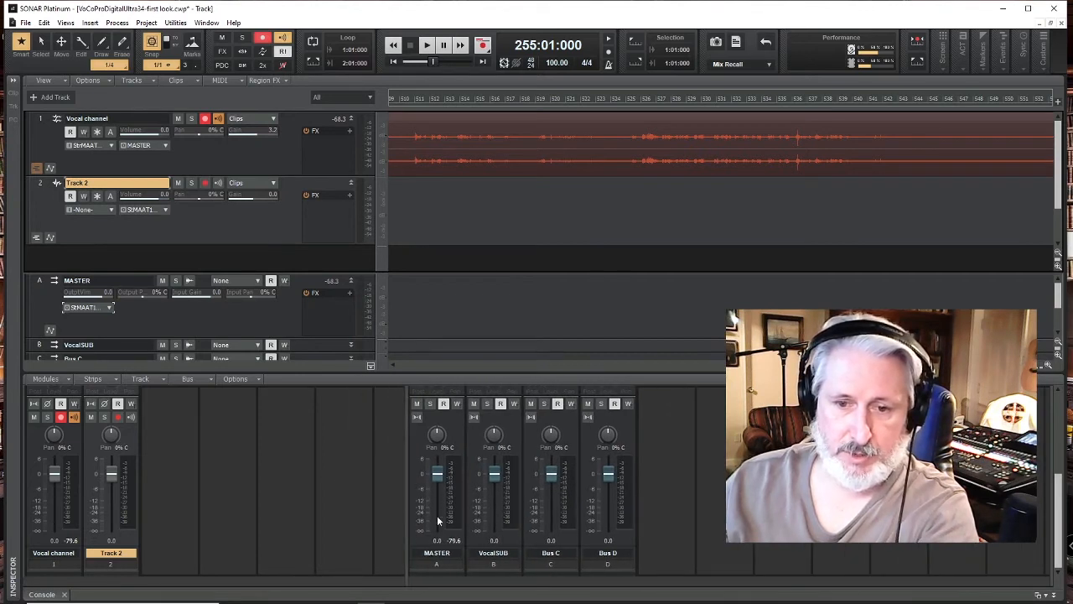
pyautogui.moveTo(407, 499); pyautogui.dragTo(718, 492)
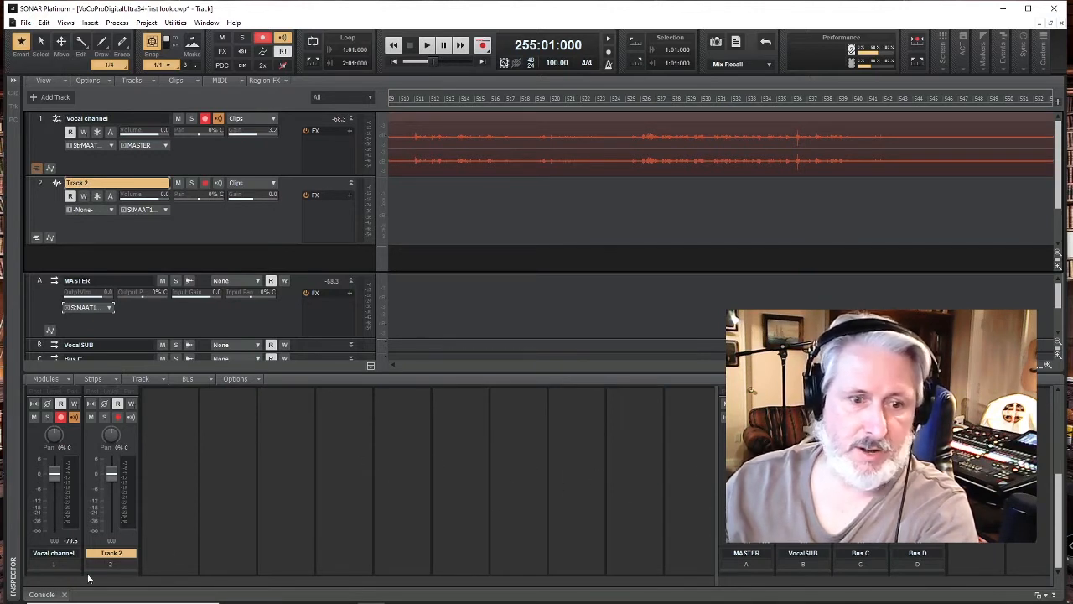
pyautogui.rightClick(96, 543)
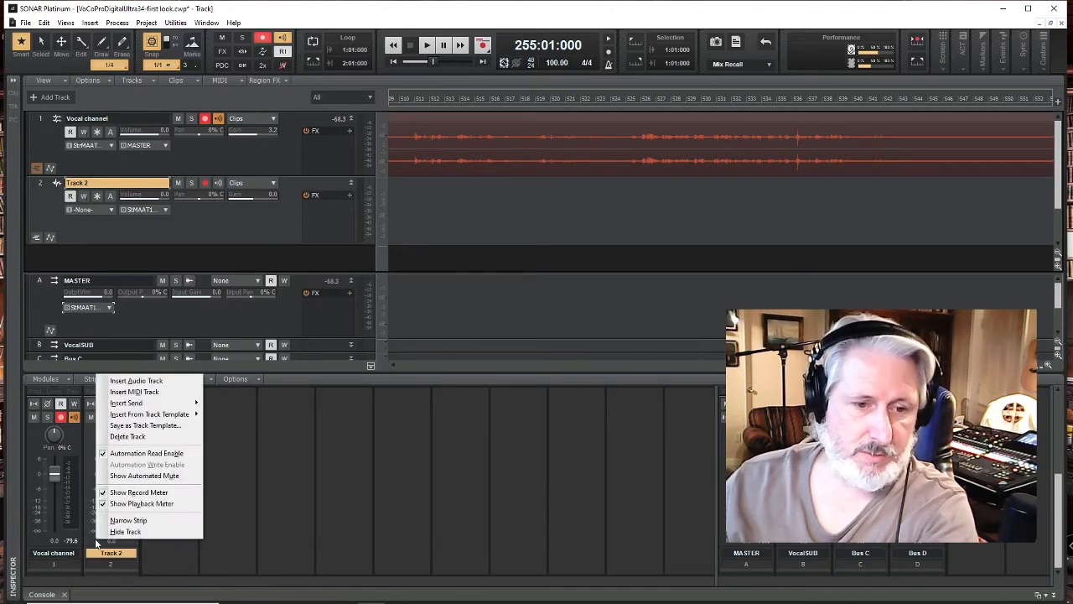
pyautogui.click(126, 521)
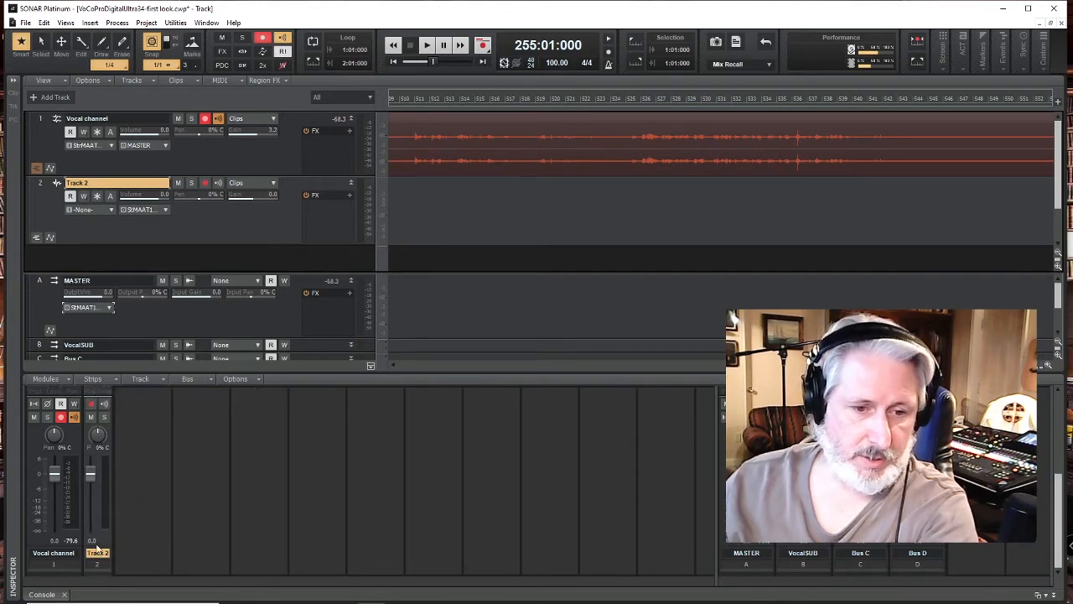
# Check the Vocal channel strip's options for narrowing it, and narrow all strips in the console at once
pyautogui.rightClick(37, 544)
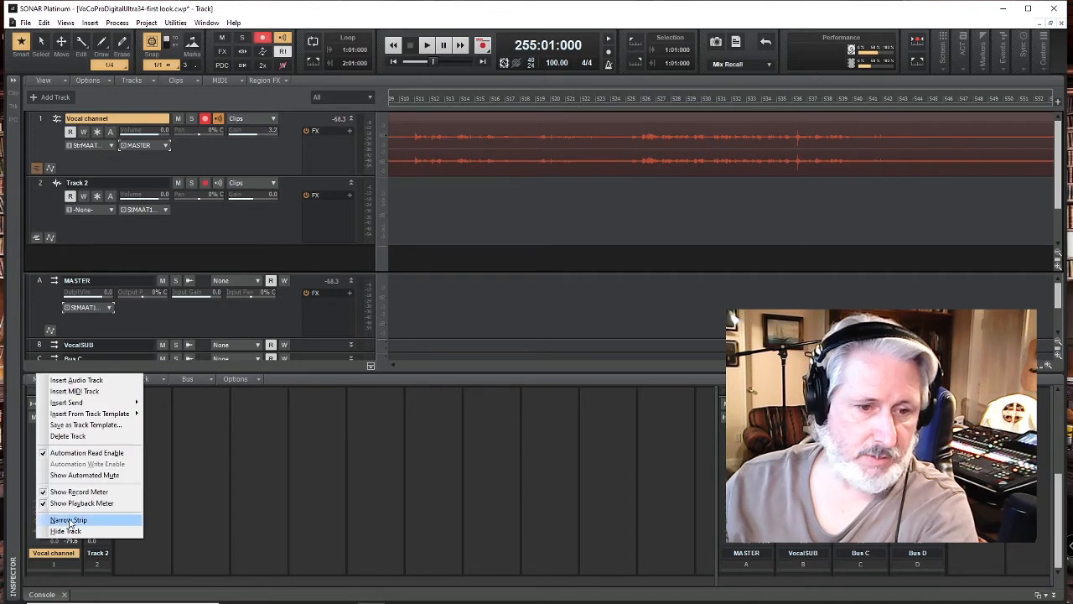
pyautogui.click(270, 438)
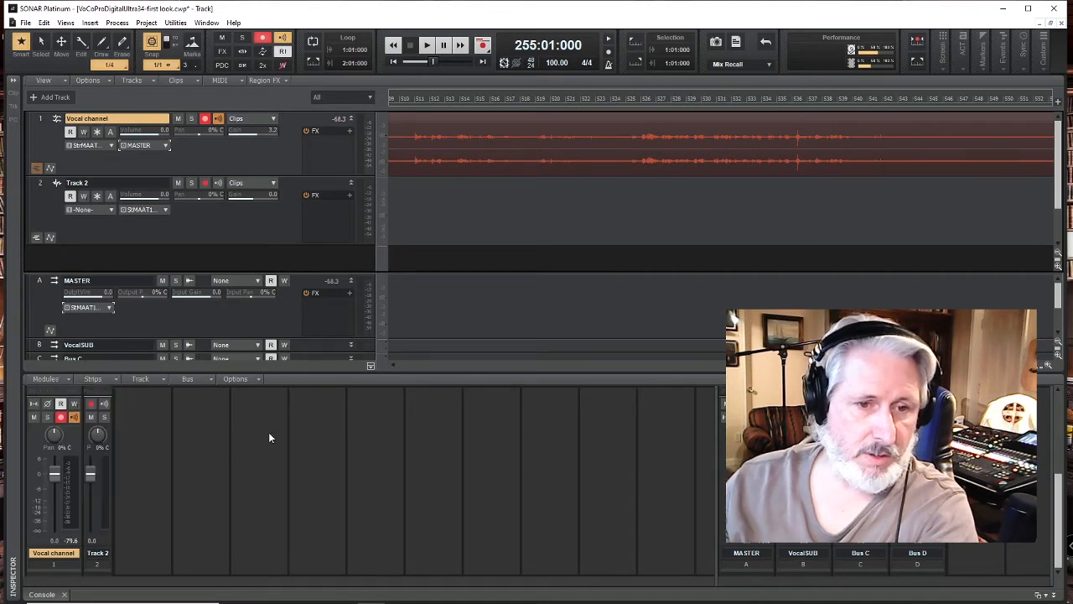
pyautogui.click(113, 378)
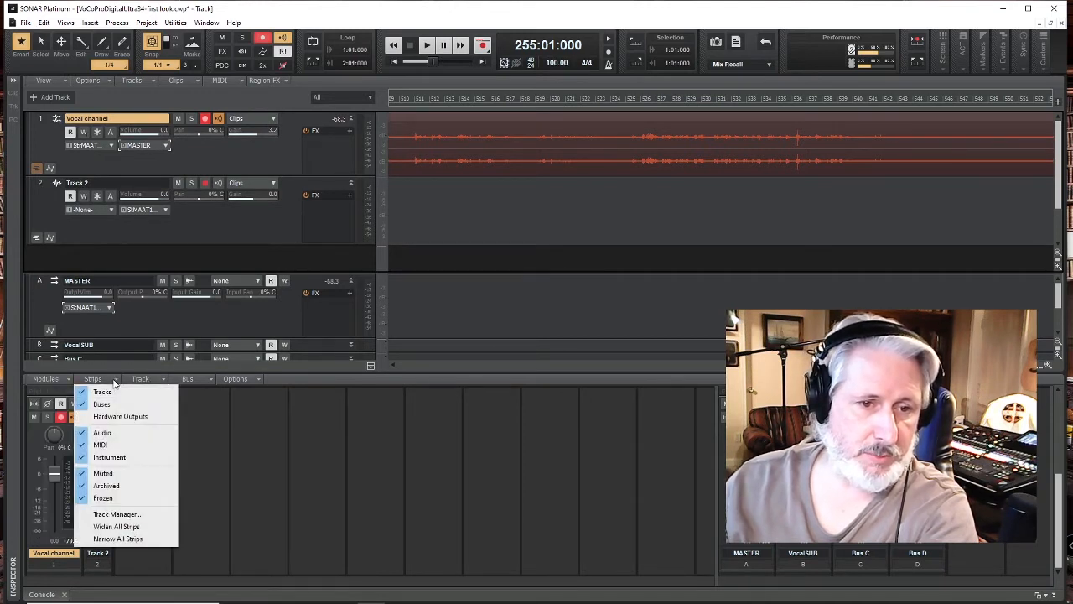
pyautogui.click(116, 538)
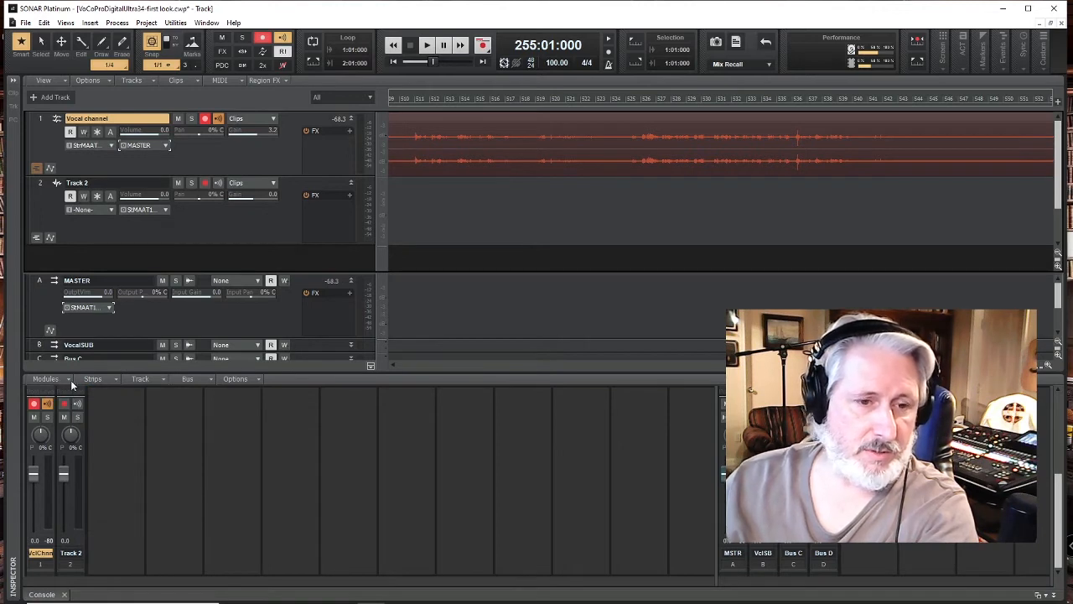
# Review the console's strip modules, hide the Pan Control module, and reduce the height of Track 2 in the track pane
pyautogui.click(68, 379)
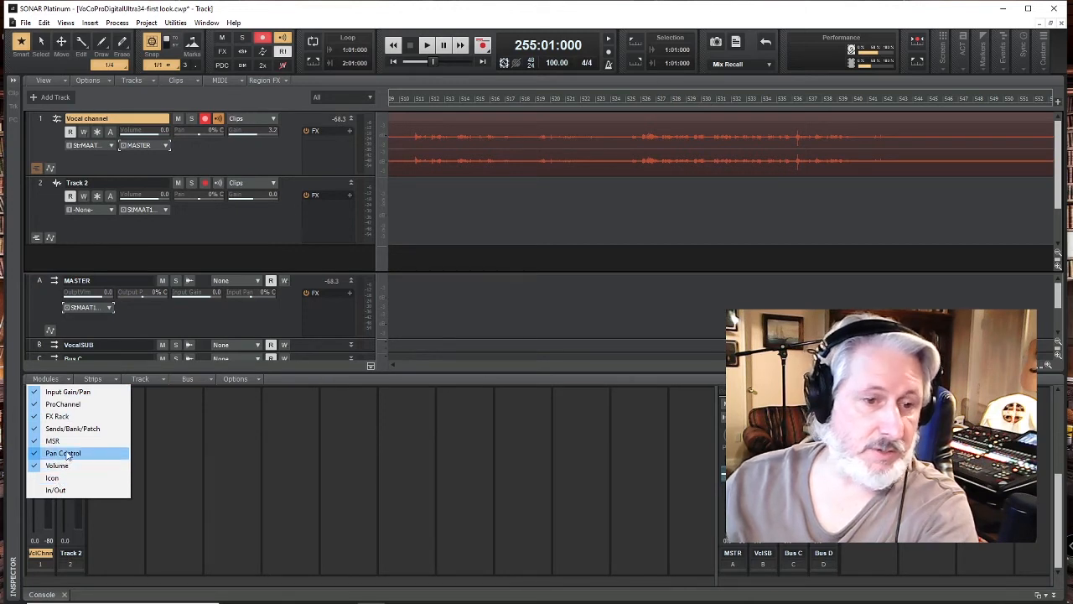
pyautogui.click(218, 531)
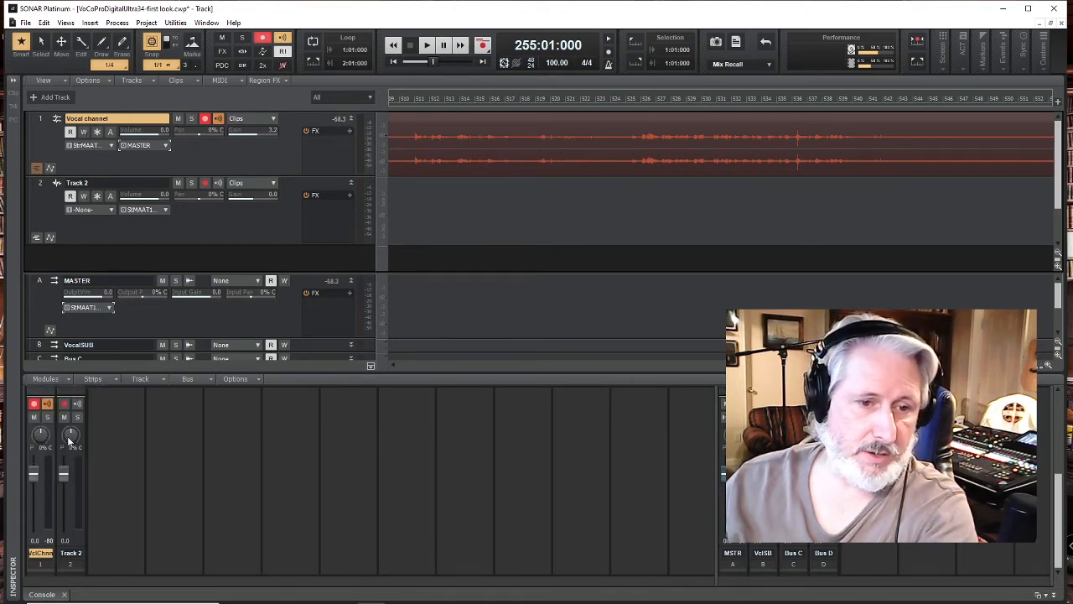
pyautogui.click(69, 378)
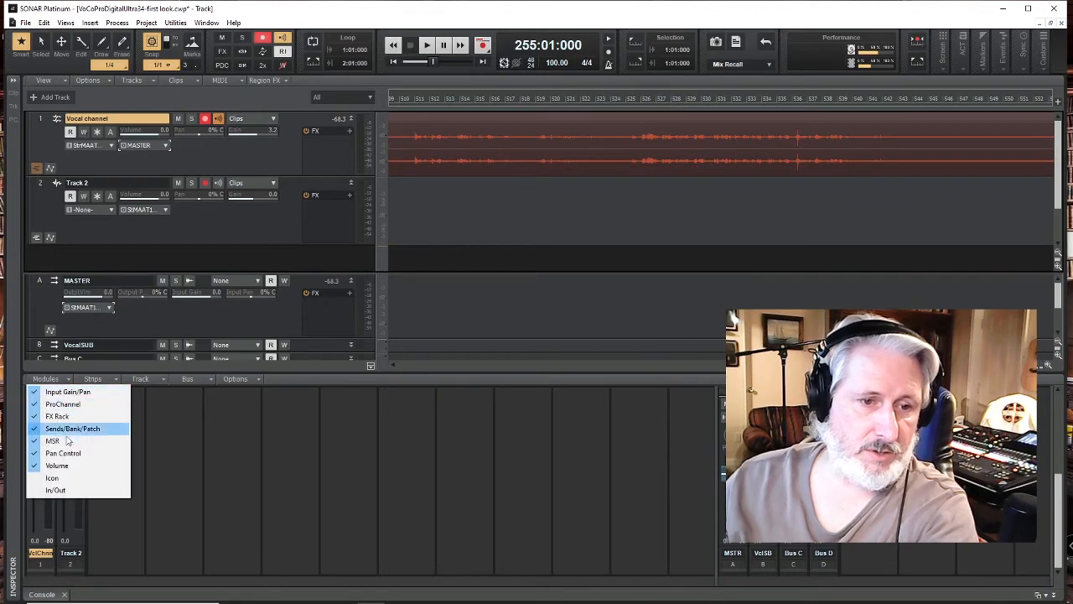
pyautogui.click(62, 453)
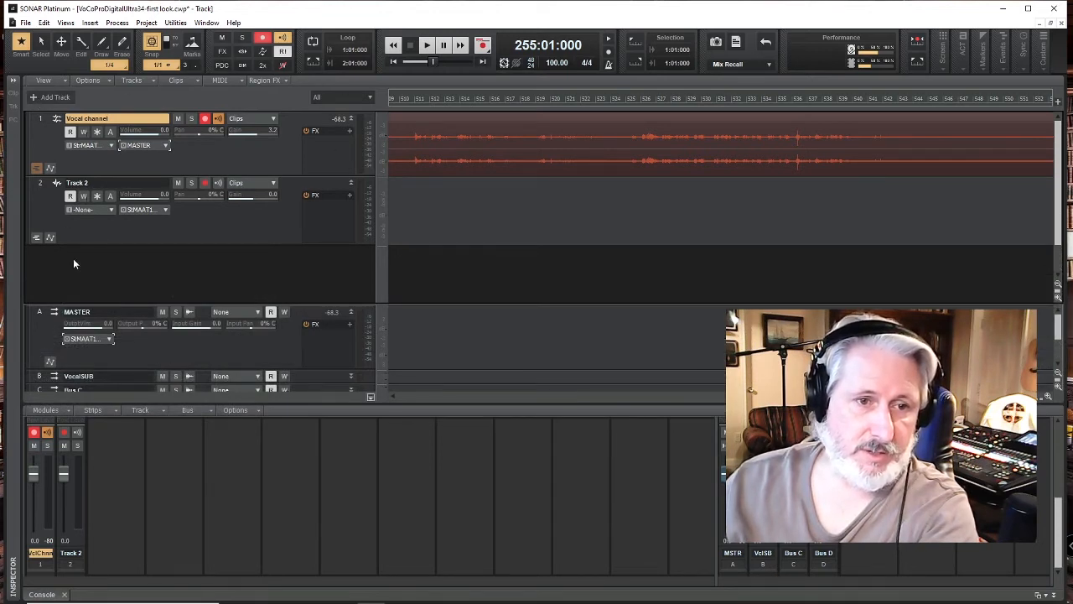
pyautogui.moveTo(86, 244); pyautogui.dragTo(89, 224)
# Examine the Add Track options for audio and instrument tracks with the track count at 6, without creating any tracks
pyautogui.click(42, 99)
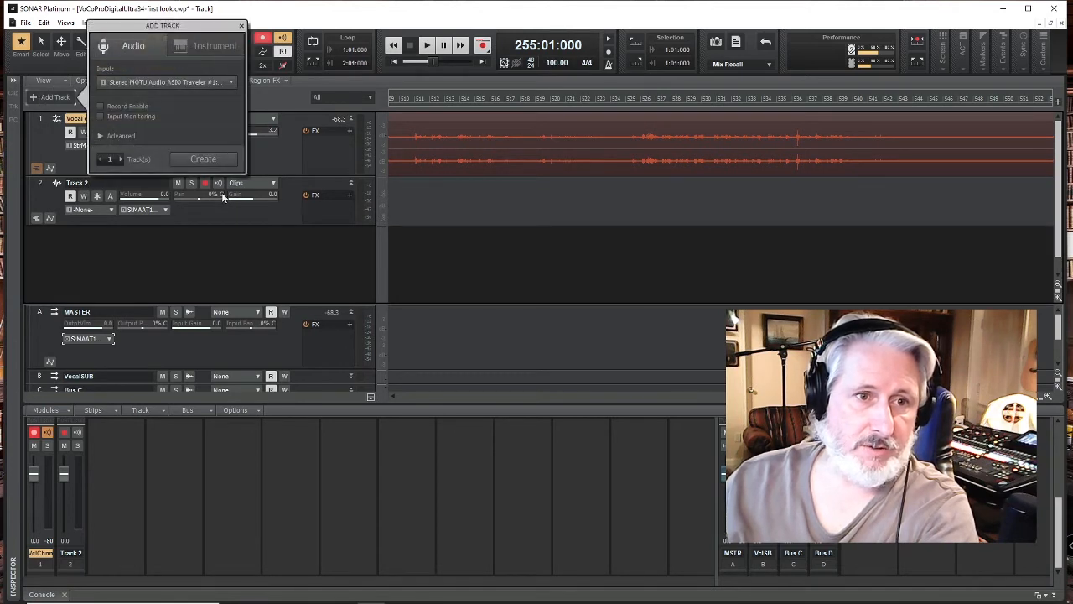
pyautogui.click(122, 159)
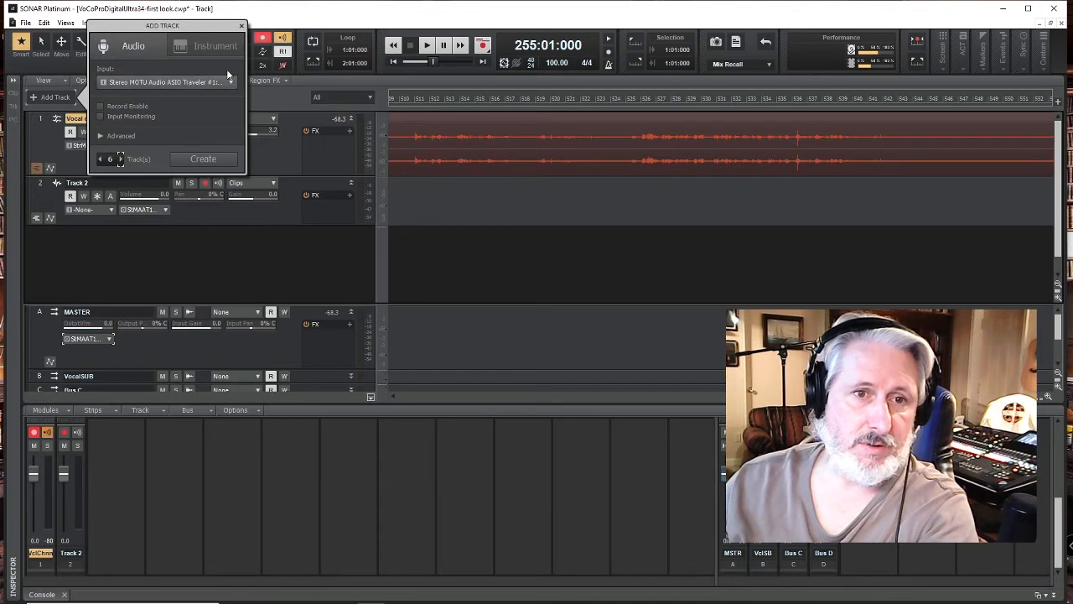
pyautogui.click(200, 48)
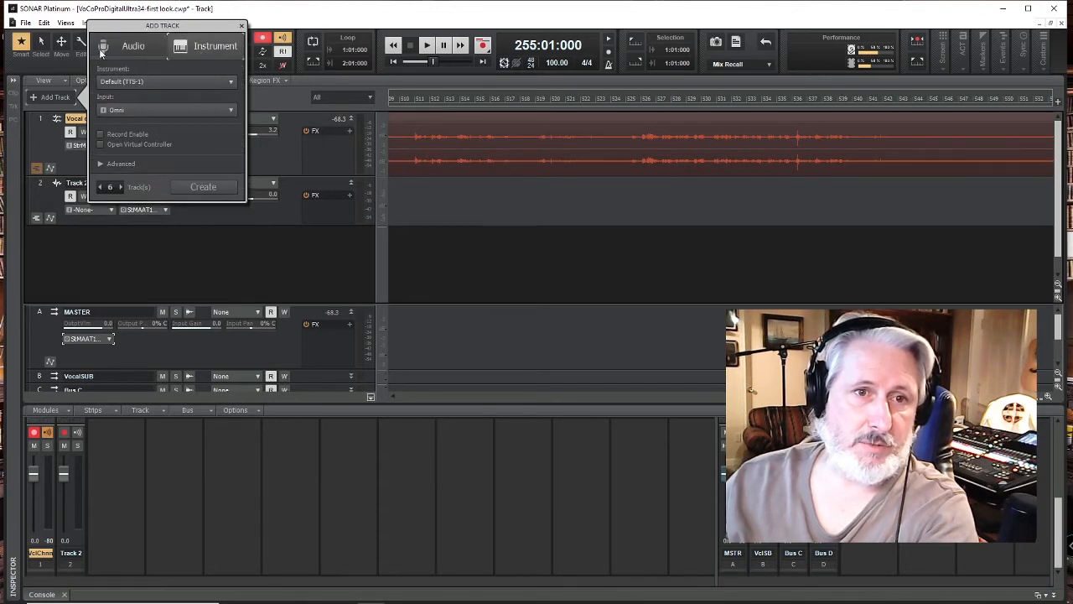
pyautogui.click(134, 46)
pyautogui.click(240, 27)
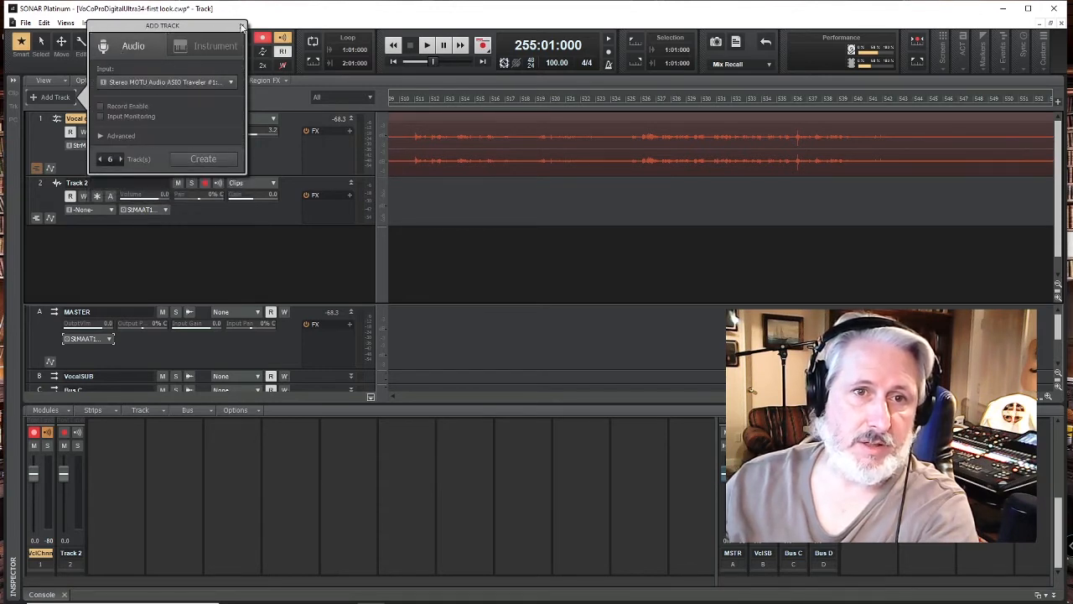
# Compare the Custom, Mix and I/O track control presets and leave the tracks on the FX preset
pyautogui.click(370, 100)
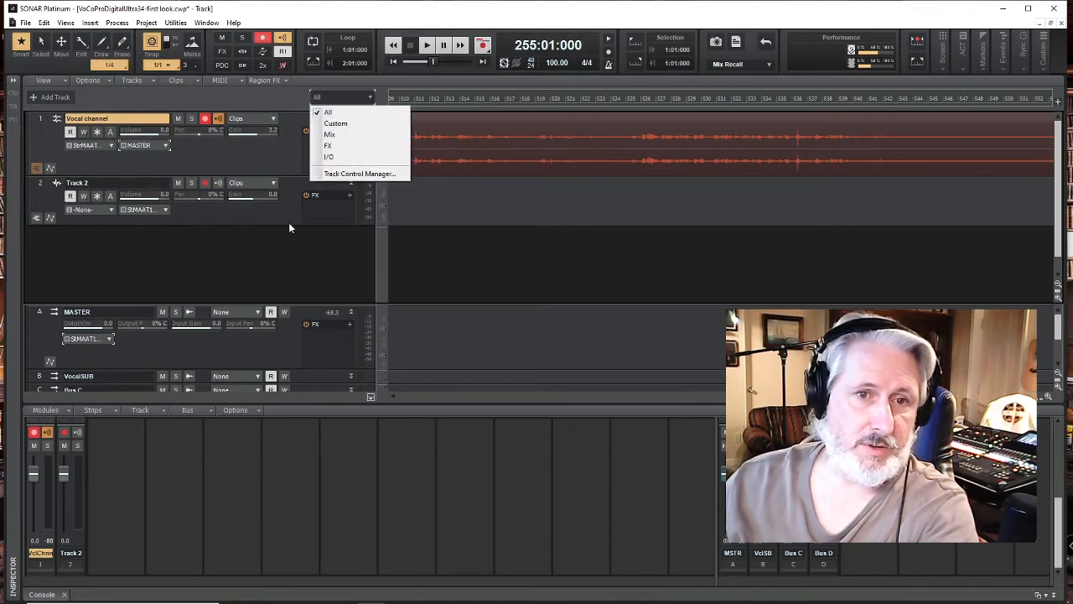
pyautogui.click(336, 123)
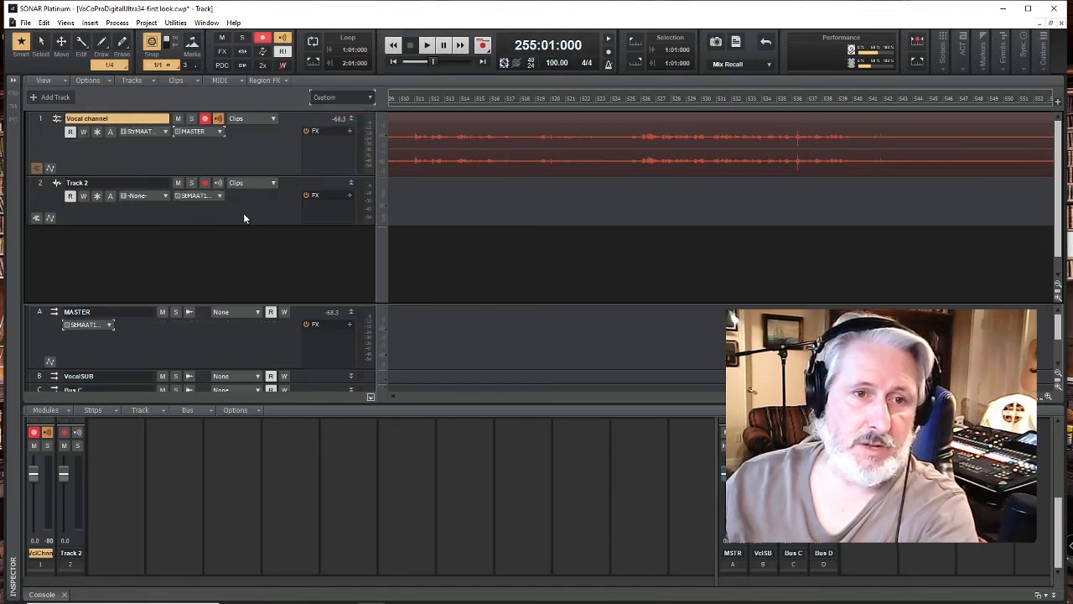
pyautogui.click(369, 97)
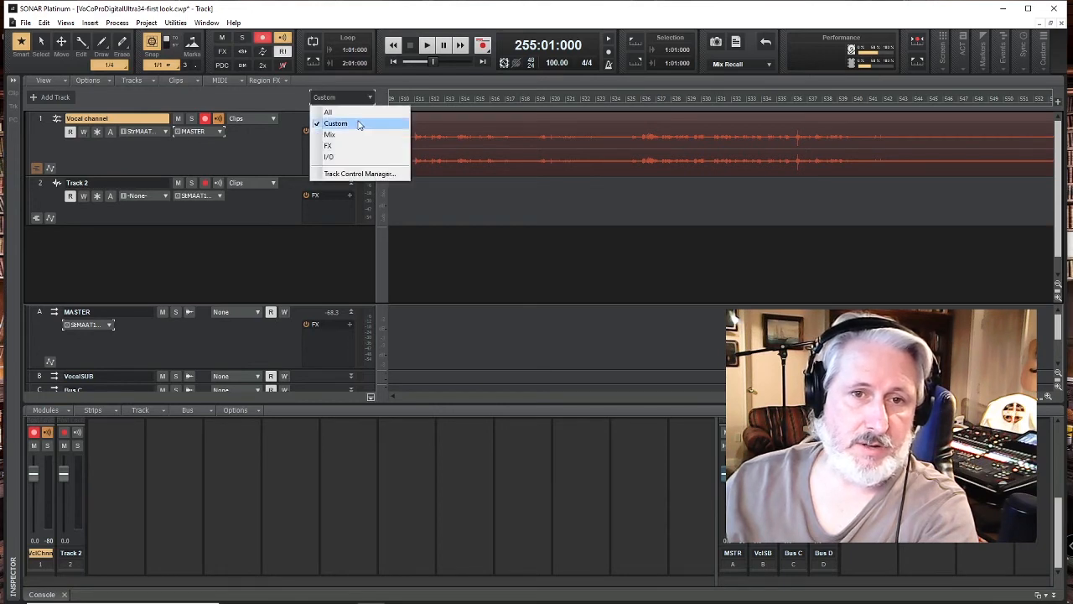
pyautogui.click(335, 134)
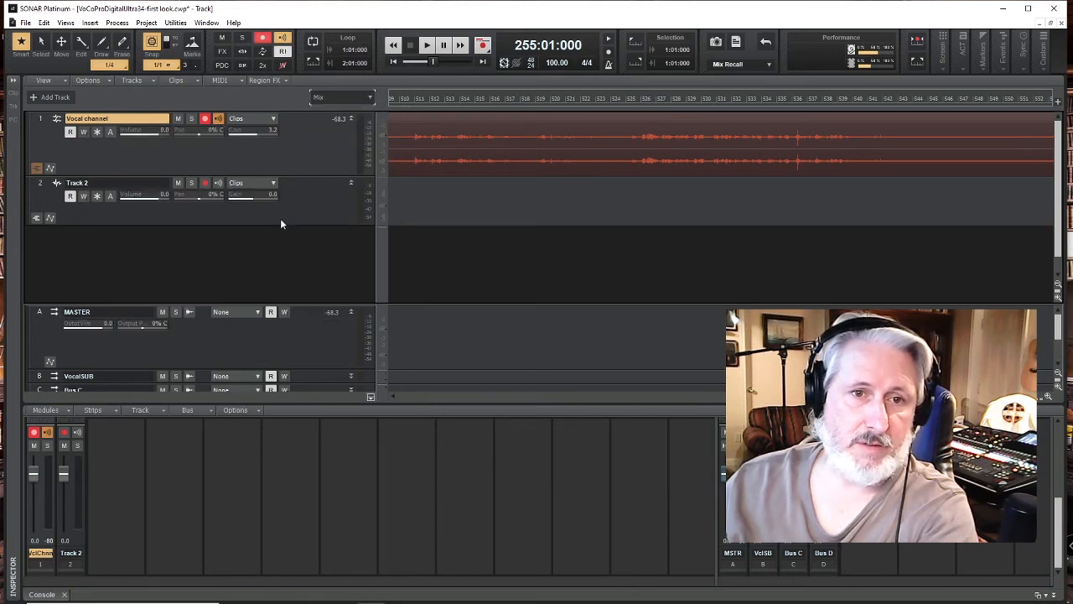
pyautogui.click(371, 98)
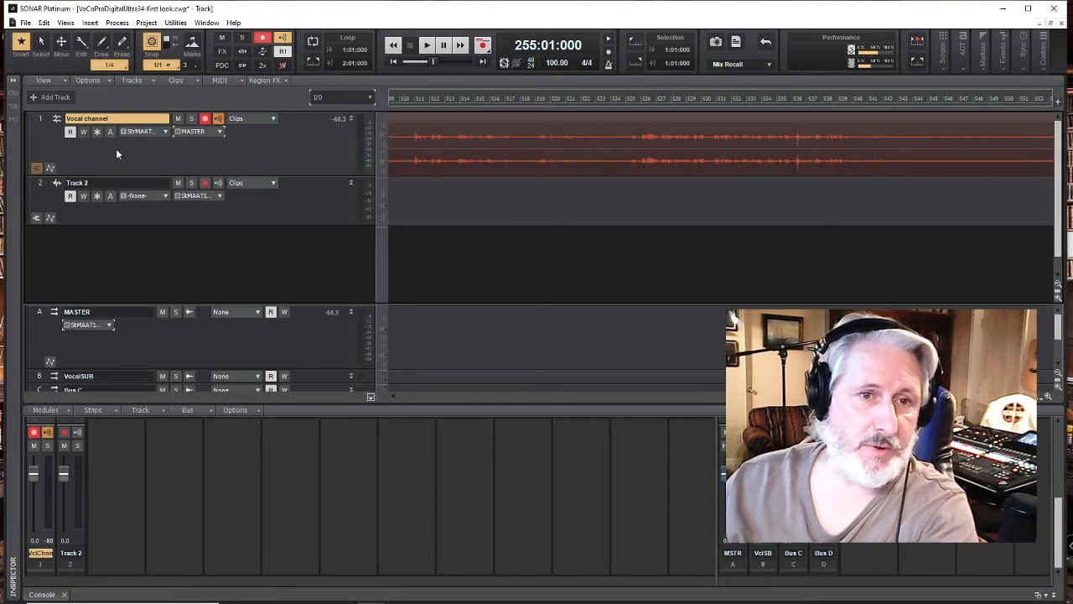
pyautogui.click(362, 97)
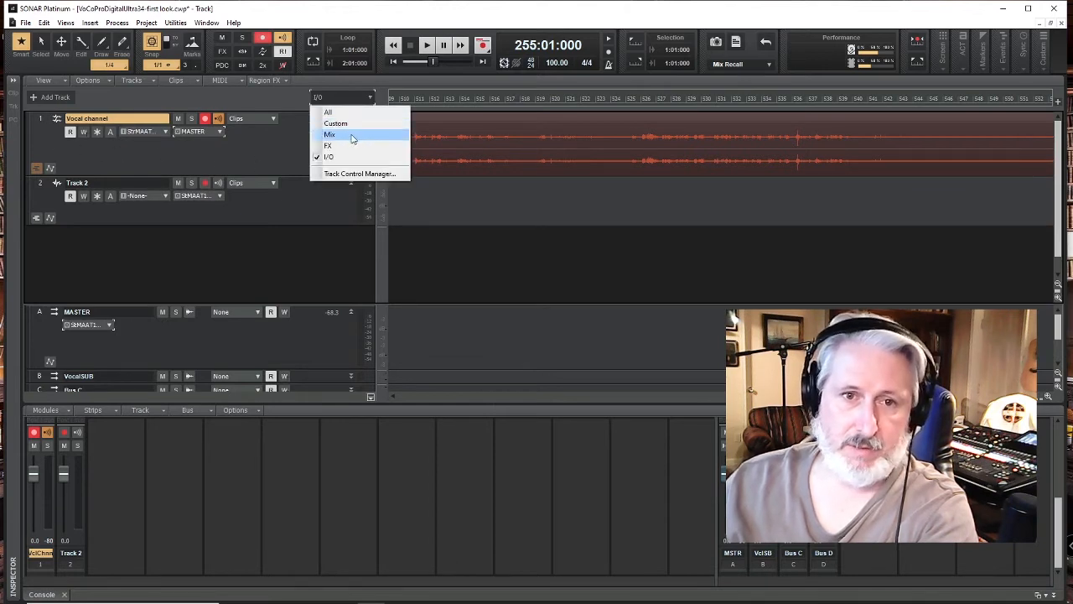
pyautogui.click(351, 147)
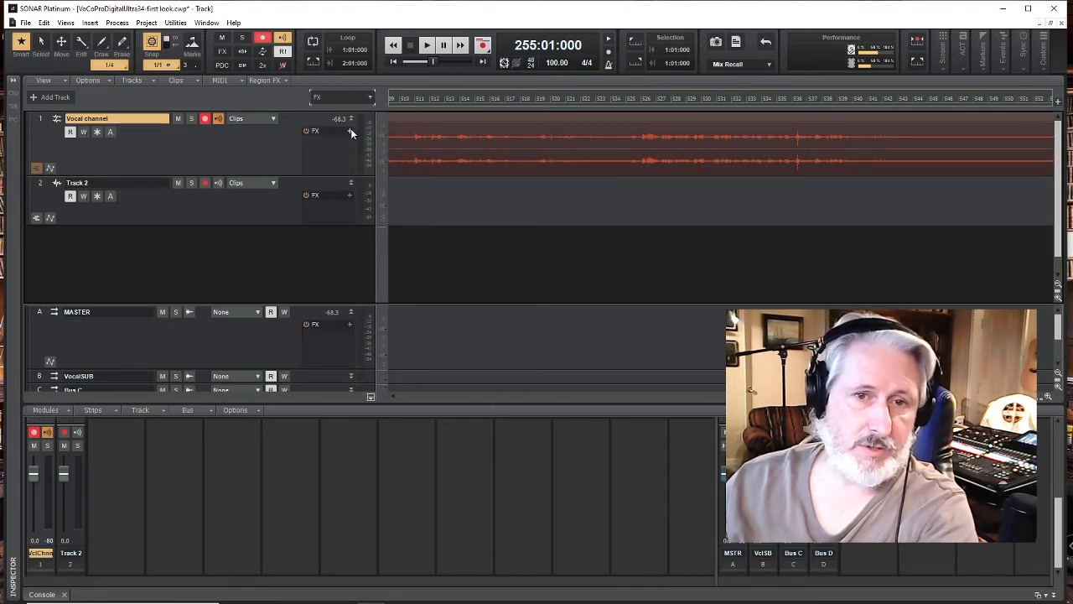
# Insert the CLA-3A Mono compressor in the Vocal channel's FX rack, view its plug-in window over the clips area, and close the window
pyautogui.rightClick(352, 134)
pyautogui.moveTo(453, 140)
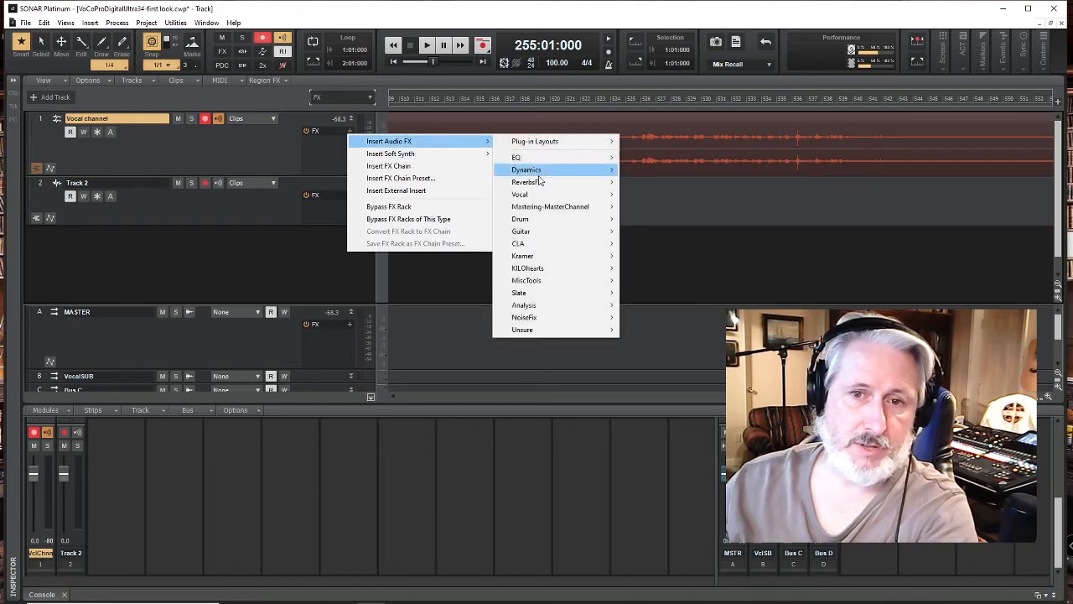
pyautogui.moveTo(537, 171)
pyautogui.click(654, 182)
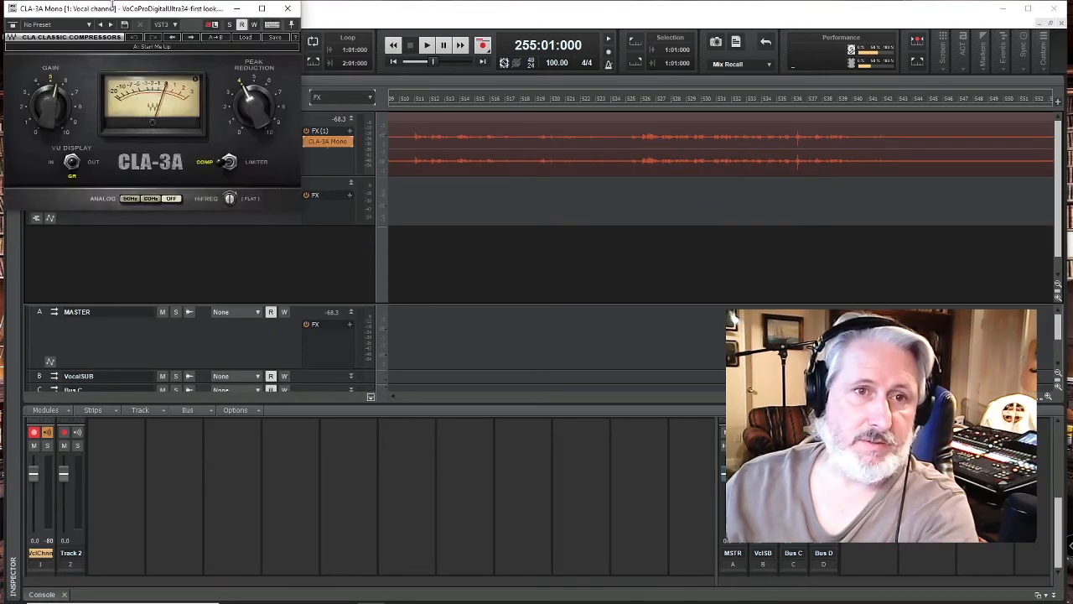
pyautogui.moveTo(114, 10); pyautogui.dragTo(559, 90)
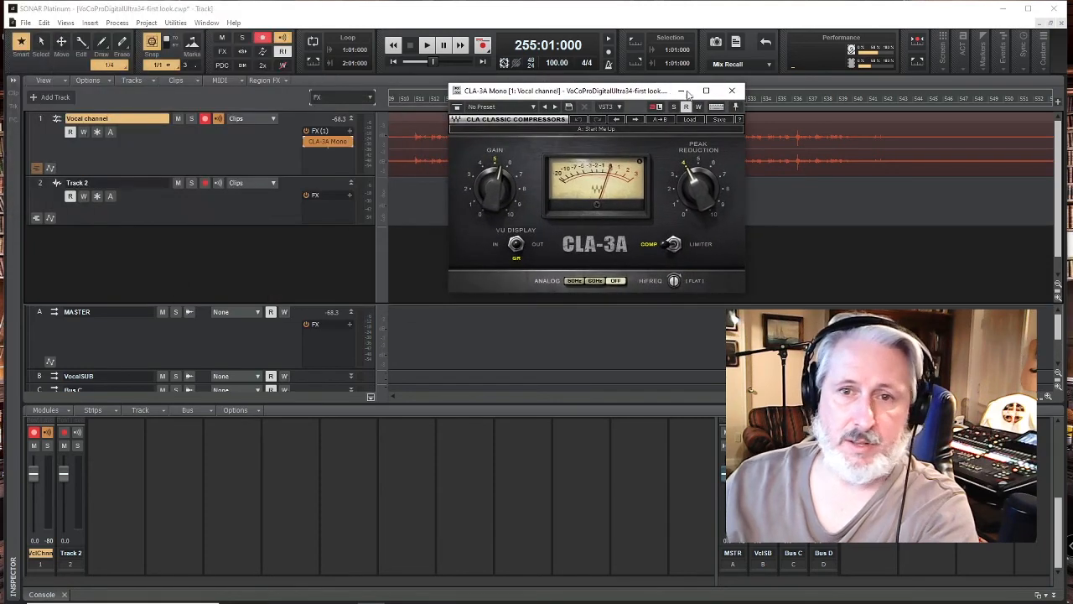
pyautogui.click(732, 90)
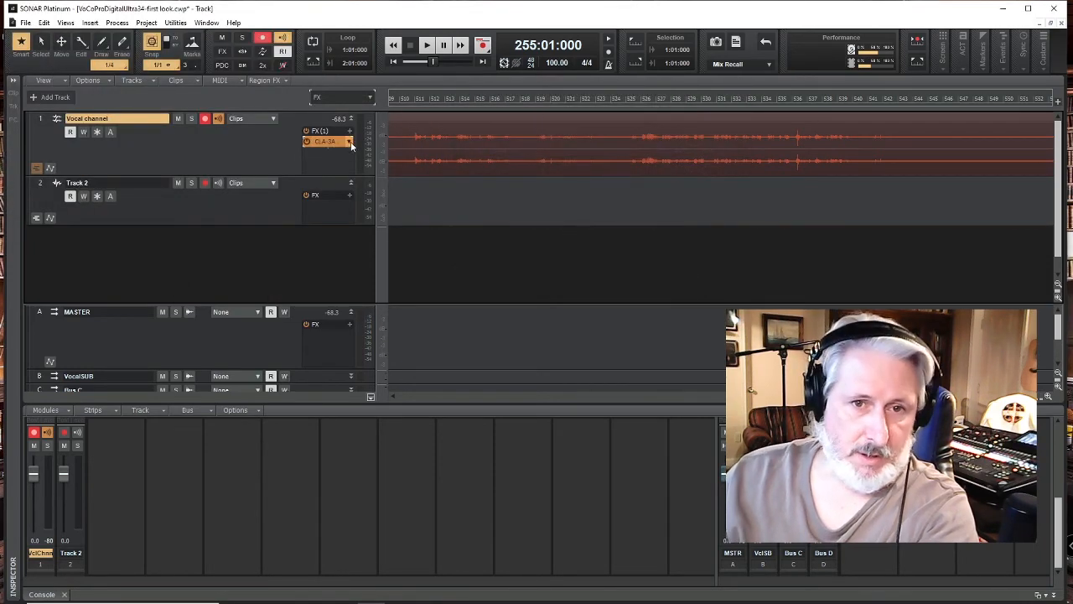
# Expand the Inspector, examine the Vocal channel's ProChannel compressor, EQ, tube and console emulation modules, and collapse it again
pyautogui.click(14, 80)
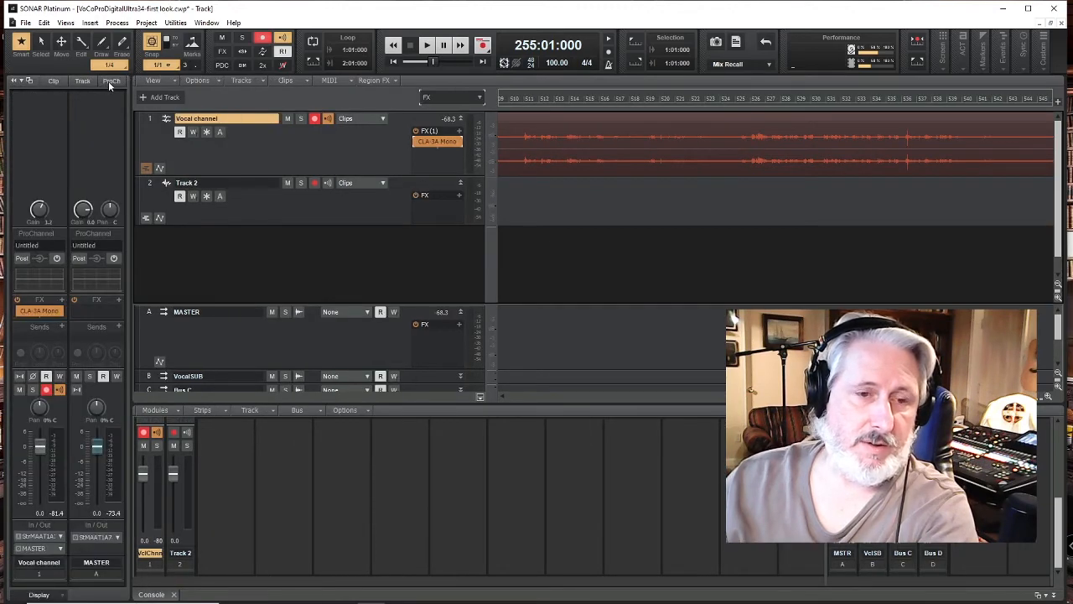
pyautogui.click(109, 80)
pyautogui.scroll(2, 88, 187)
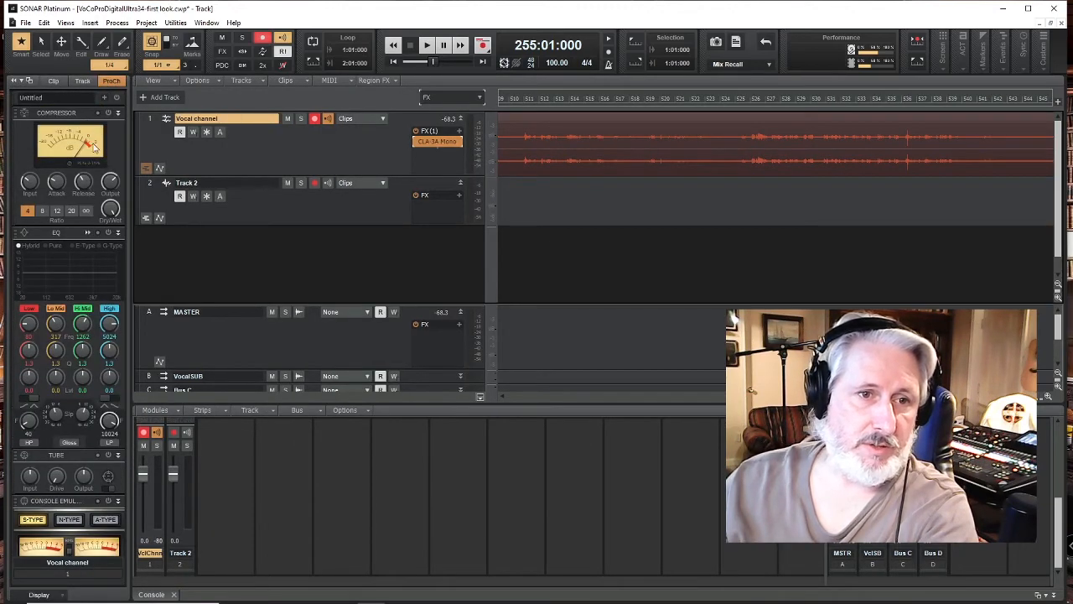
pyautogui.scroll(-2, 100, 332)
pyautogui.scroll(2, 91, 562)
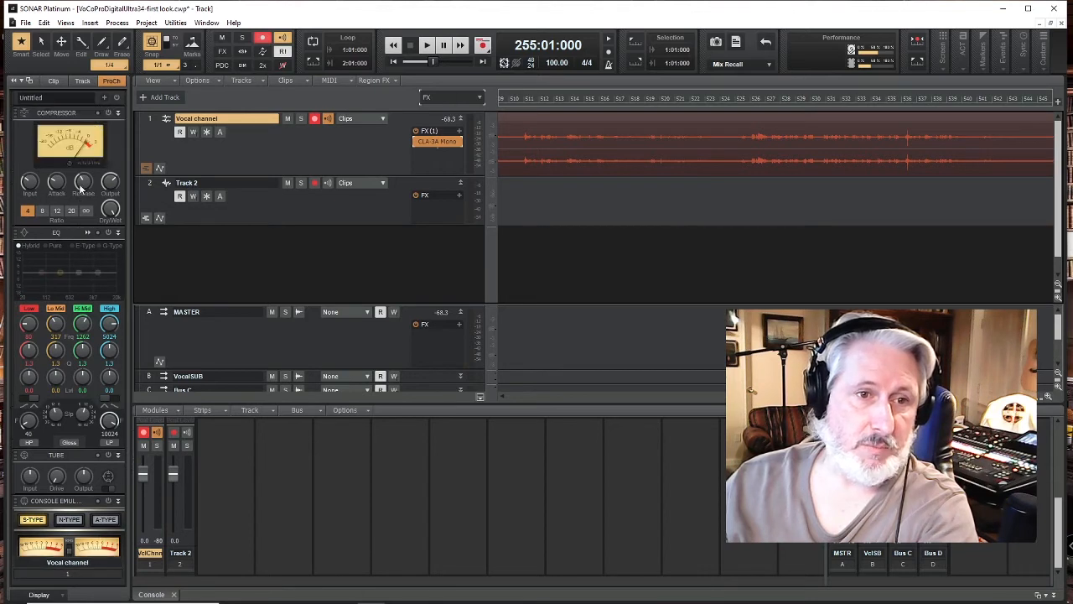
pyautogui.scroll(-2, 92, 562)
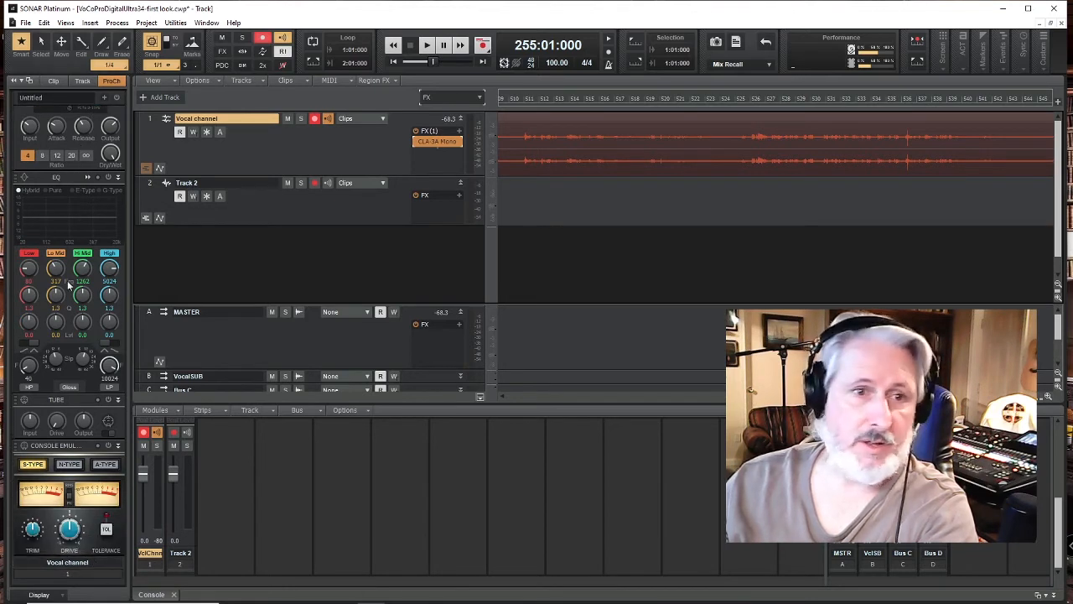
pyautogui.scroll(2, 75, 302)
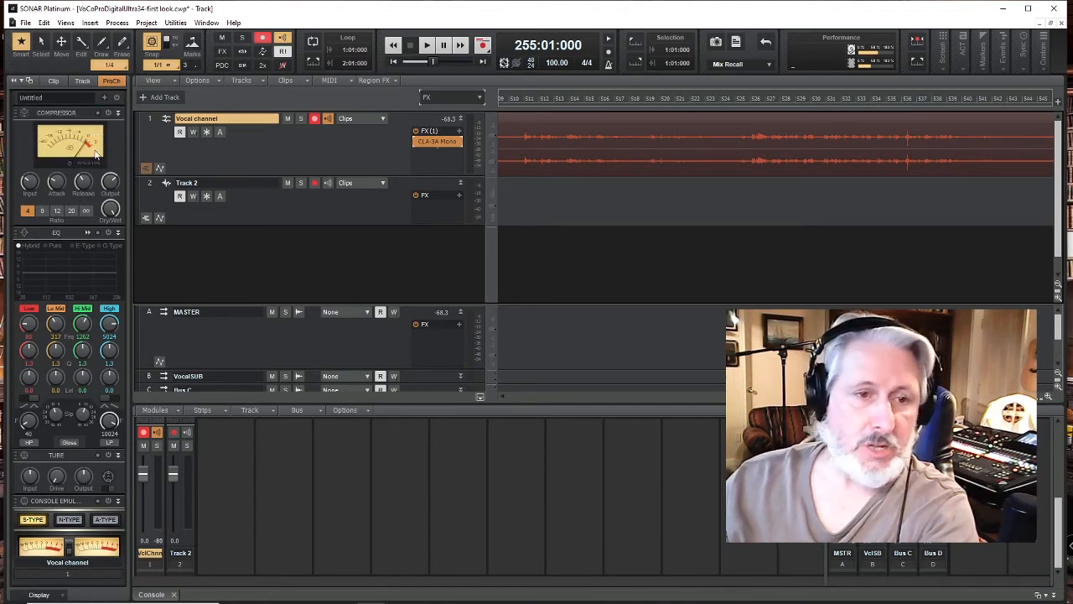
pyautogui.scroll(-2, 92, 568)
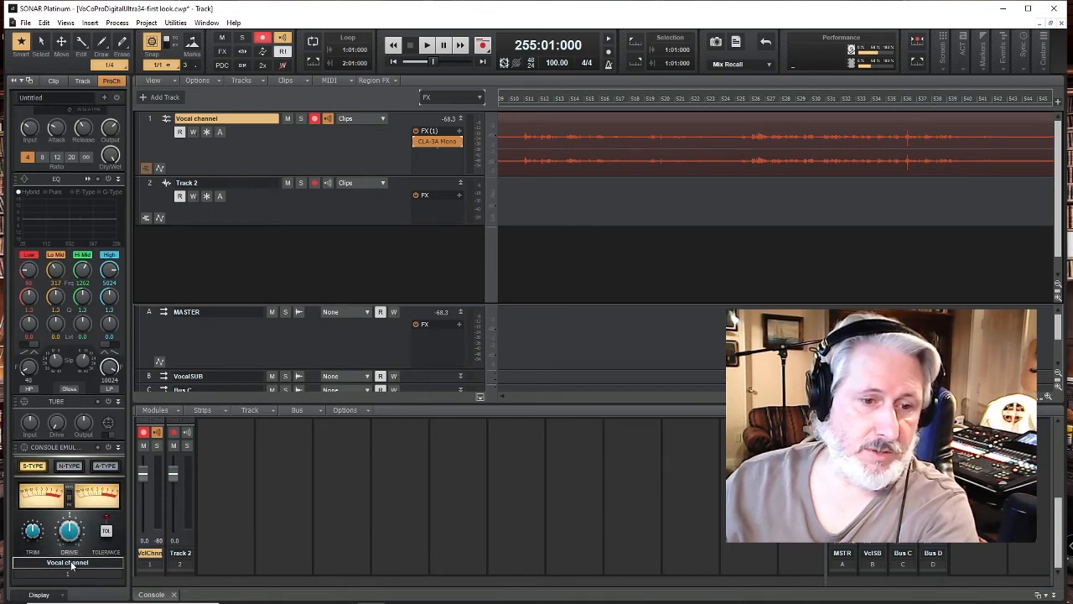
pyautogui.scroll(2, 80, 268)
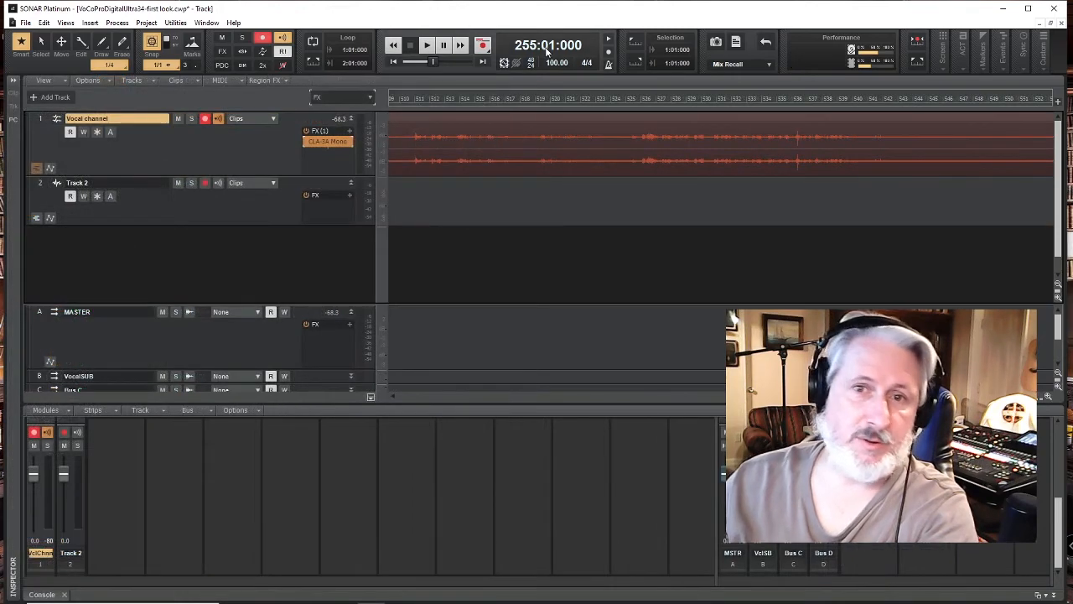
# Cycle the transport's current position readout through its time formats and leave it counting in samples
pyautogui.click(567, 49)
pyautogui.click(570, 50)
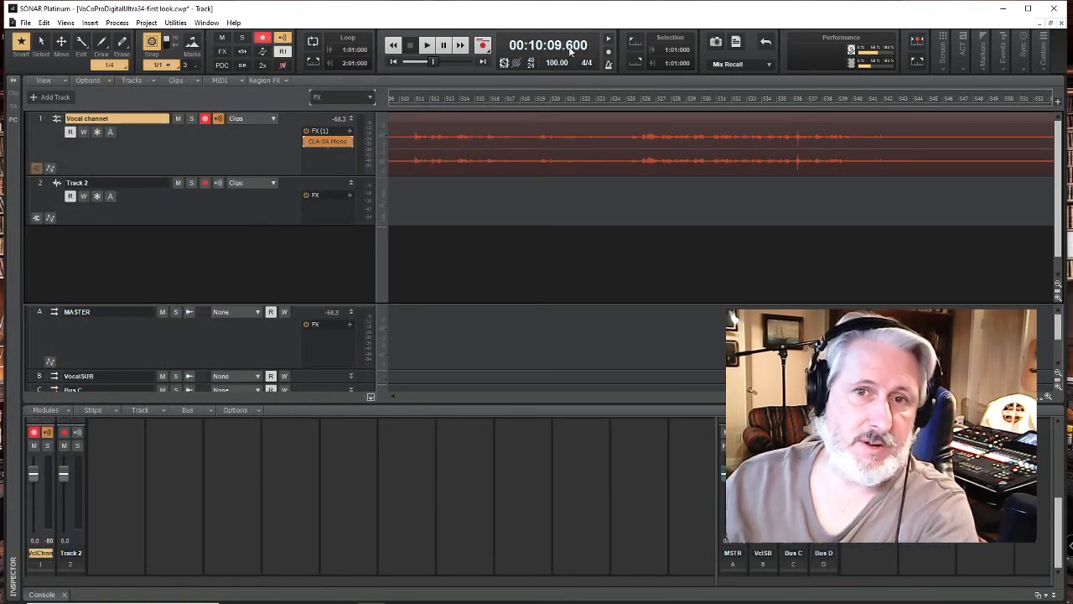
pyautogui.click(570, 51)
pyautogui.click(570, 50)
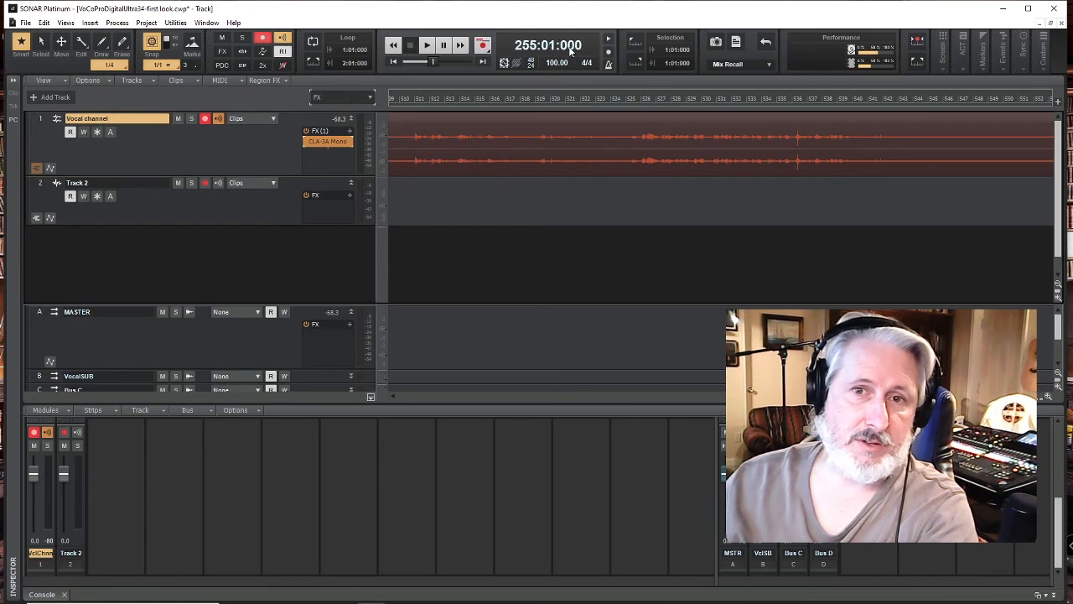
pyautogui.click(570, 50)
pyautogui.click(570, 51)
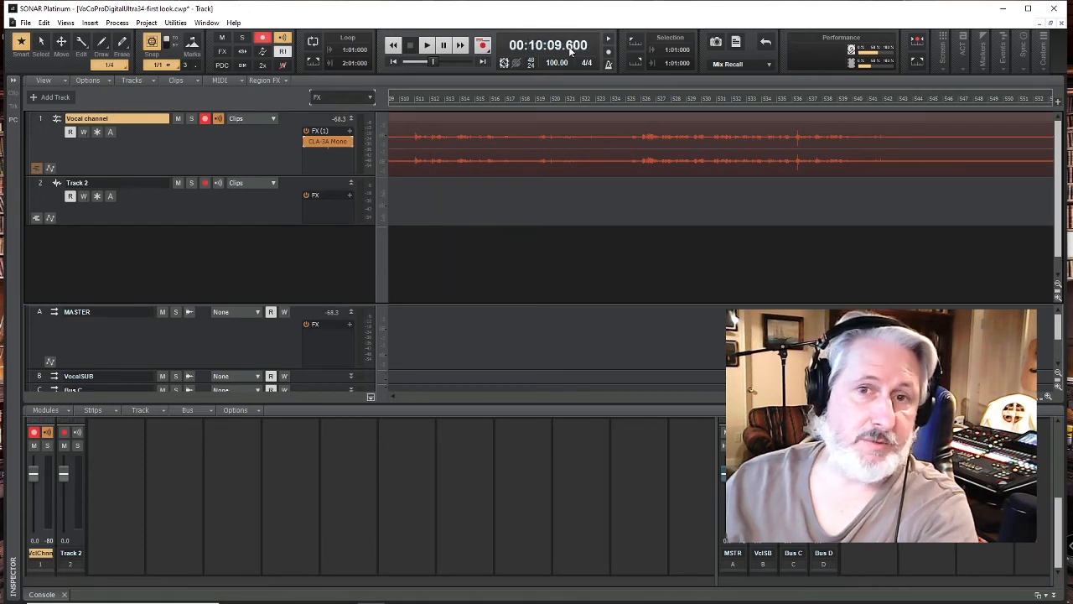
pyautogui.click(570, 50)
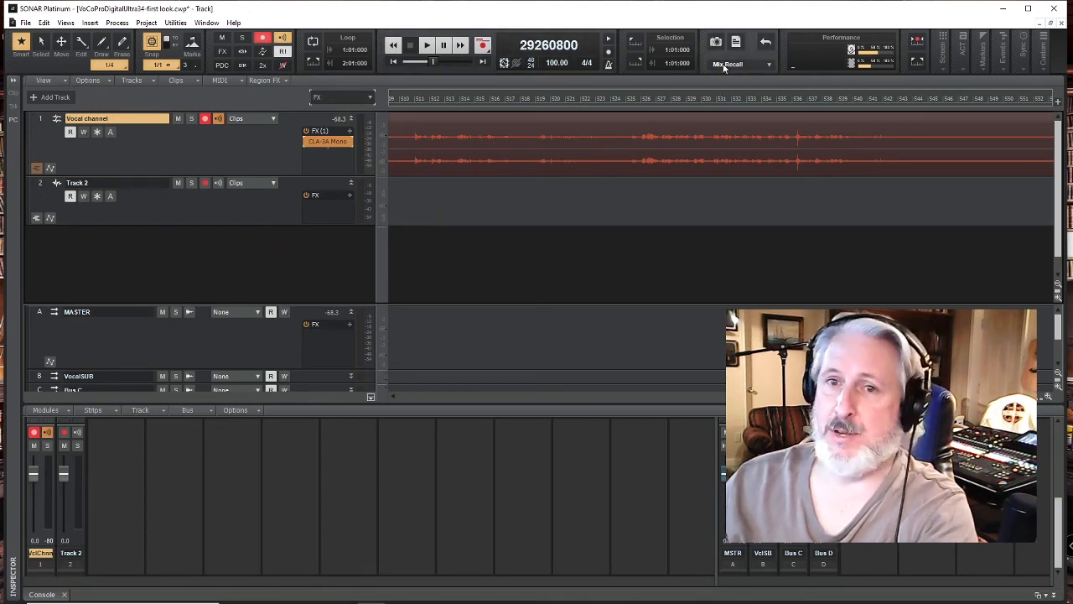
# Try out the audio metronome for both playback and recording in the metronome settings, and discard the changes
pyautogui.rightClick(610, 63)
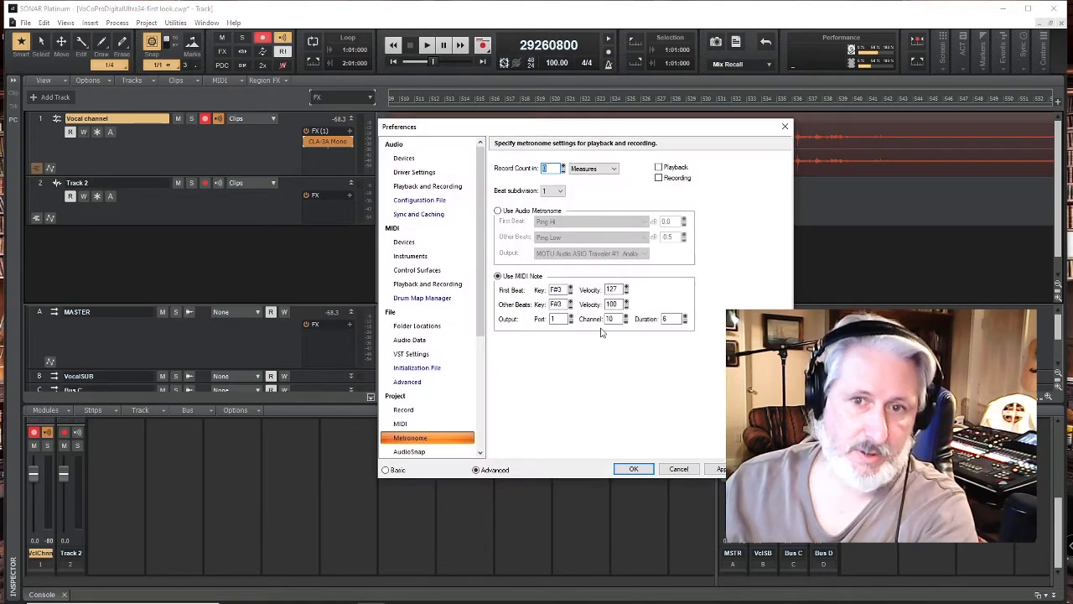
pyautogui.click(659, 178)
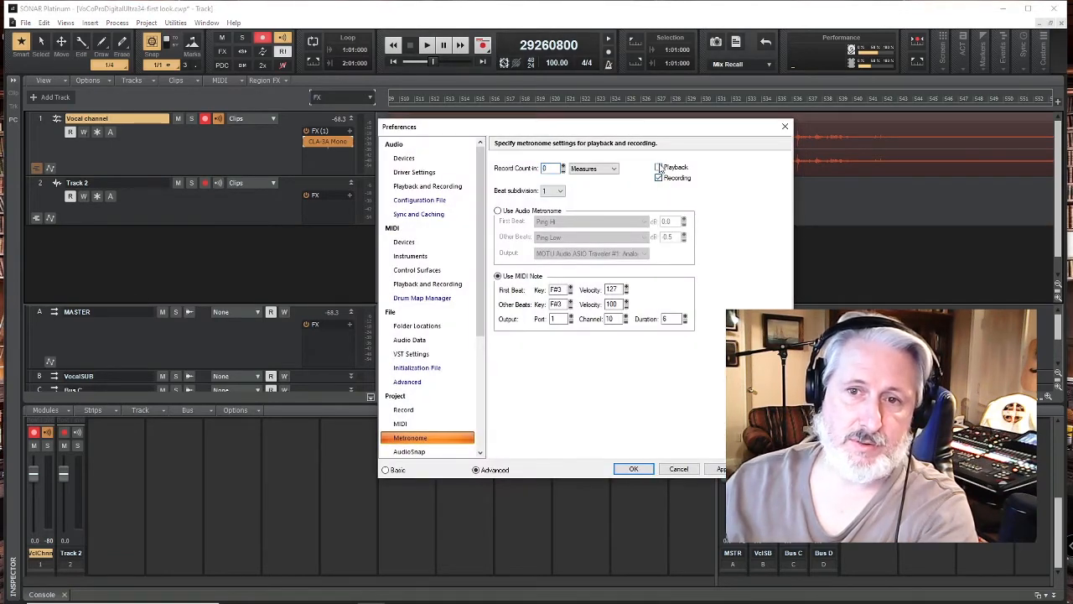
pyautogui.click(660, 167)
pyautogui.click(498, 211)
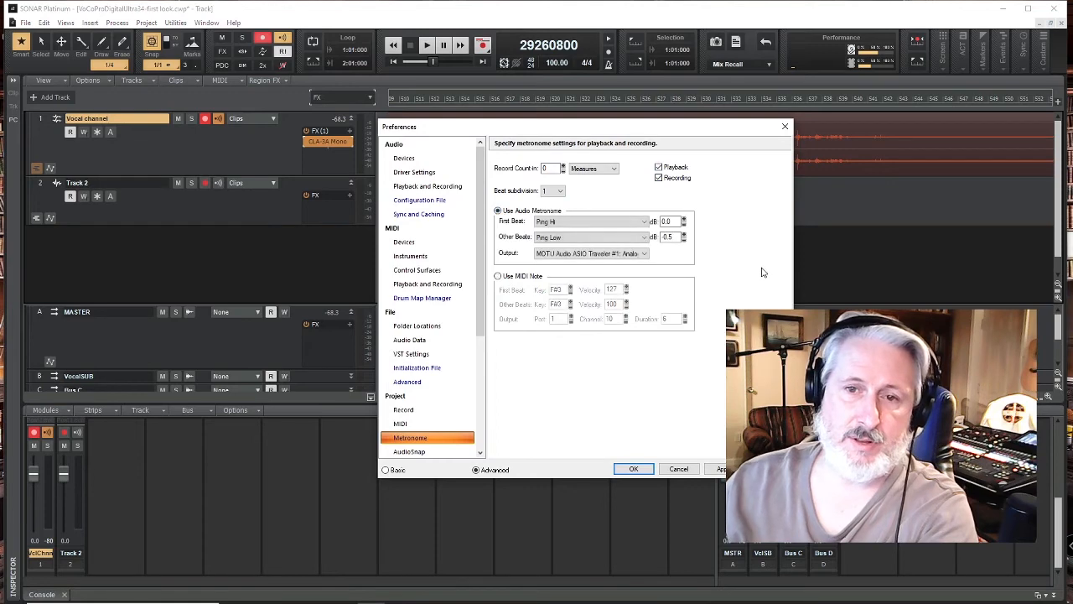
pyautogui.click(683, 469)
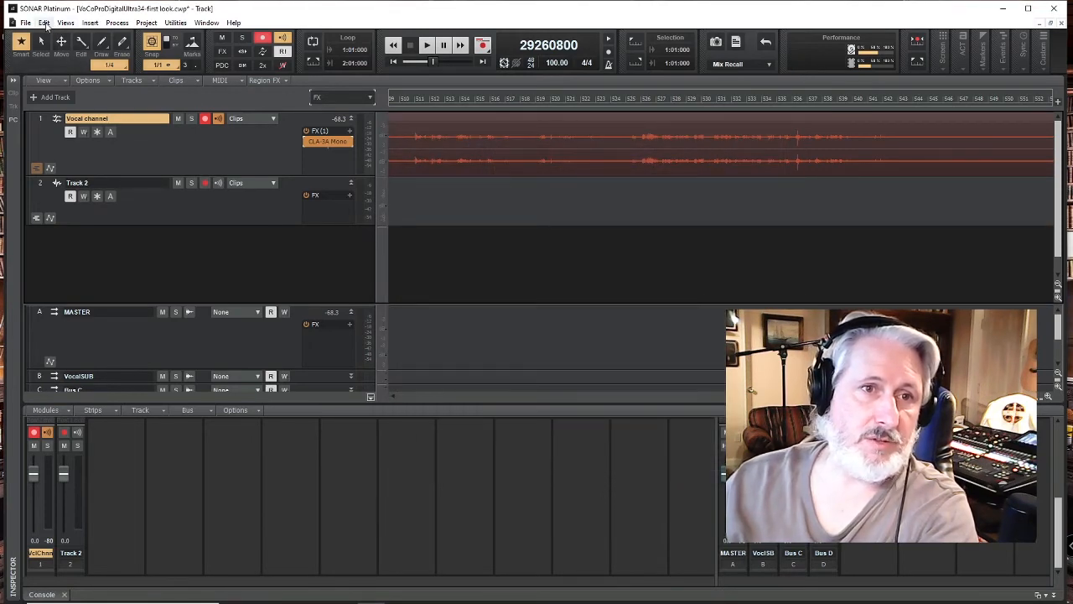
# Open Preferences, view the project's Metronome settings, and close them without making changes
pyautogui.click(44, 23)
pyautogui.click(79, 200)
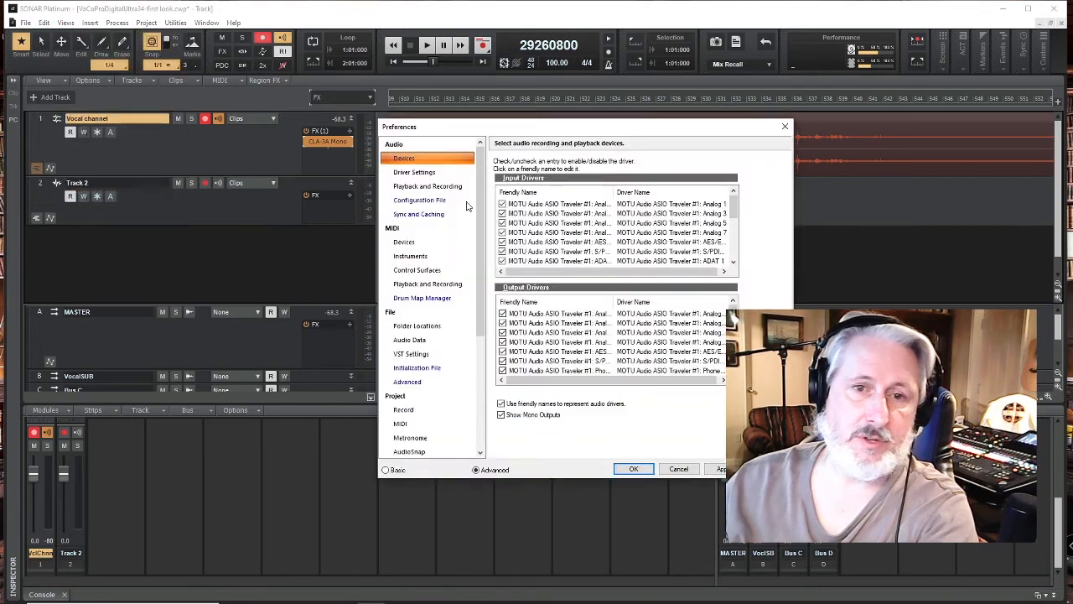
pyautogui.scroll(-1, 413, 414)
pyautogui.click(413, 399)
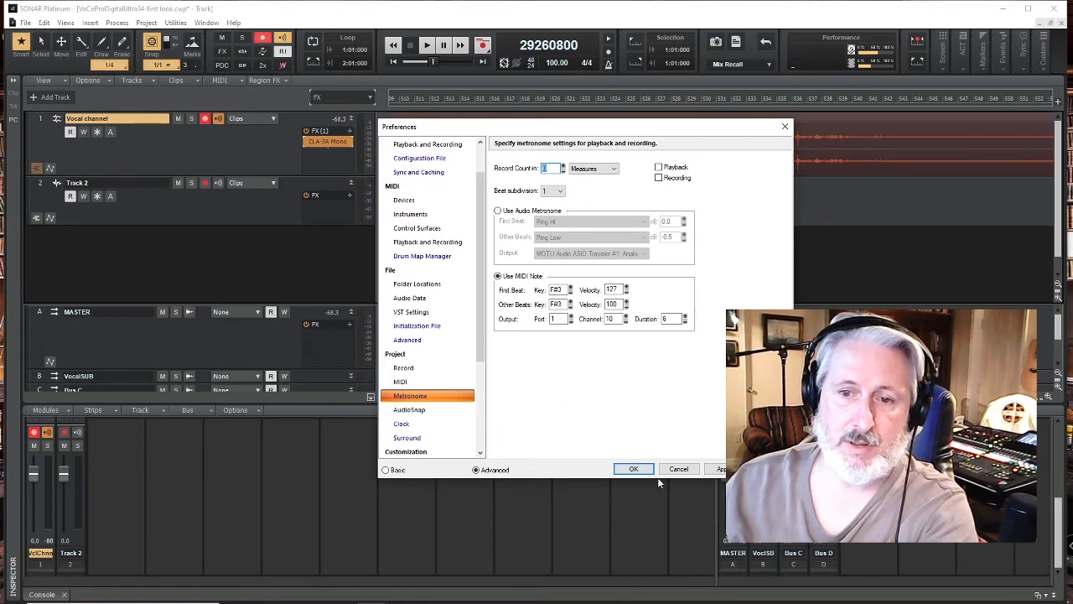
pyautogui.click(678, 469)
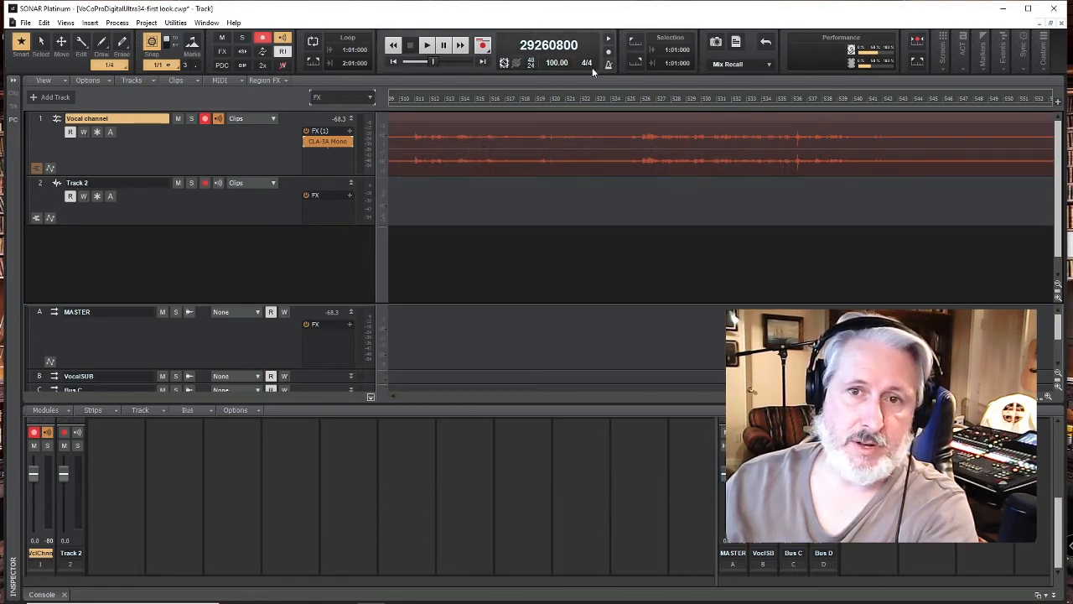
# Open the project tempo for editing and leave its value as is, and switch Snap to Grid off
pyautogui.doubleClick(556, 63)
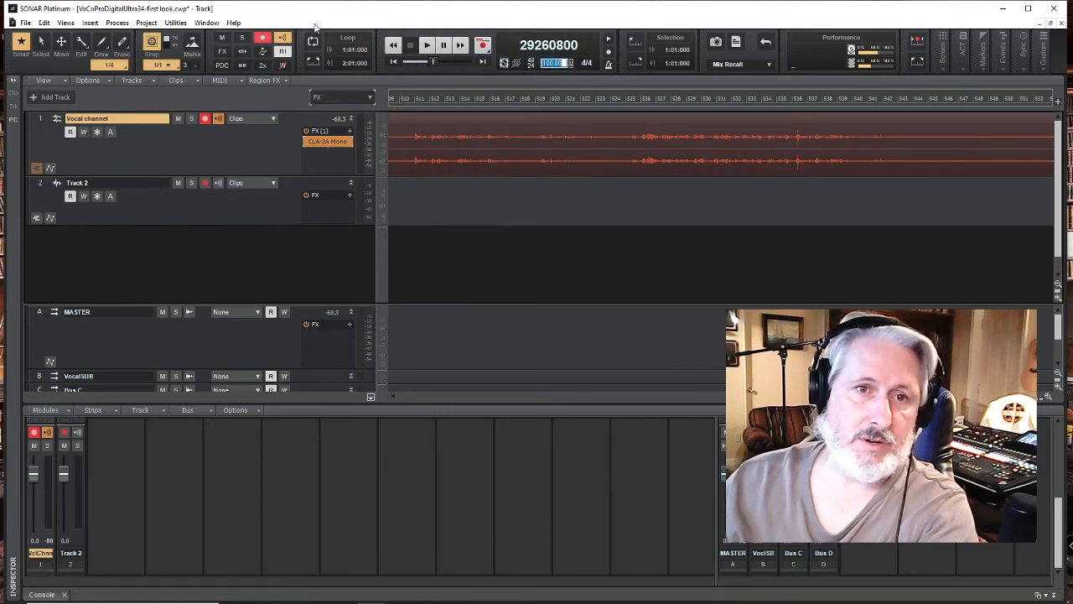
pyautogui.click(323, 10)
pyautogui.click(154, 43)
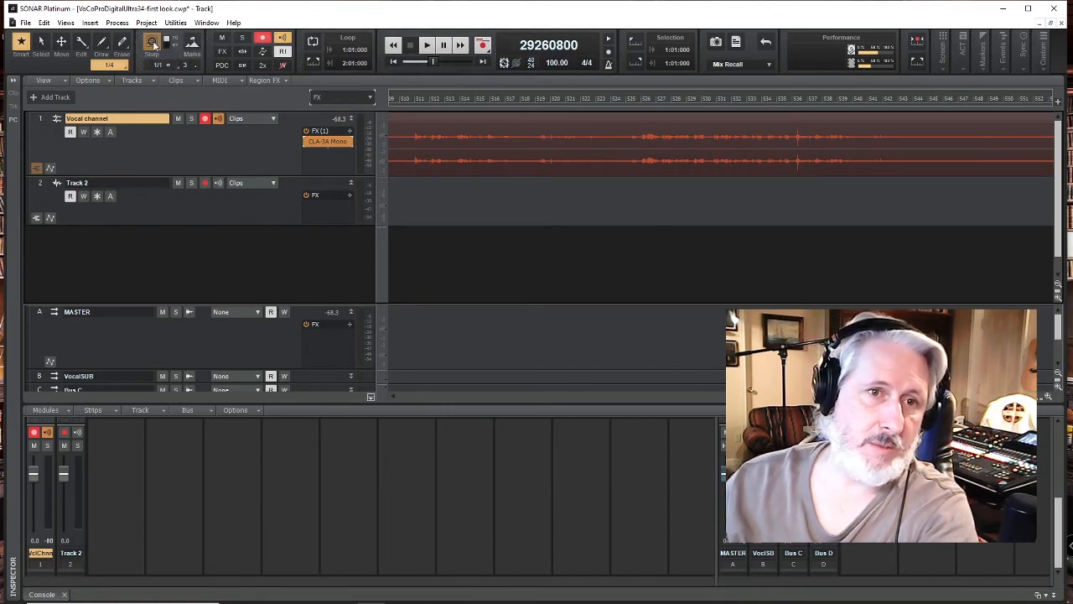
pyautogui.click(151, 43)
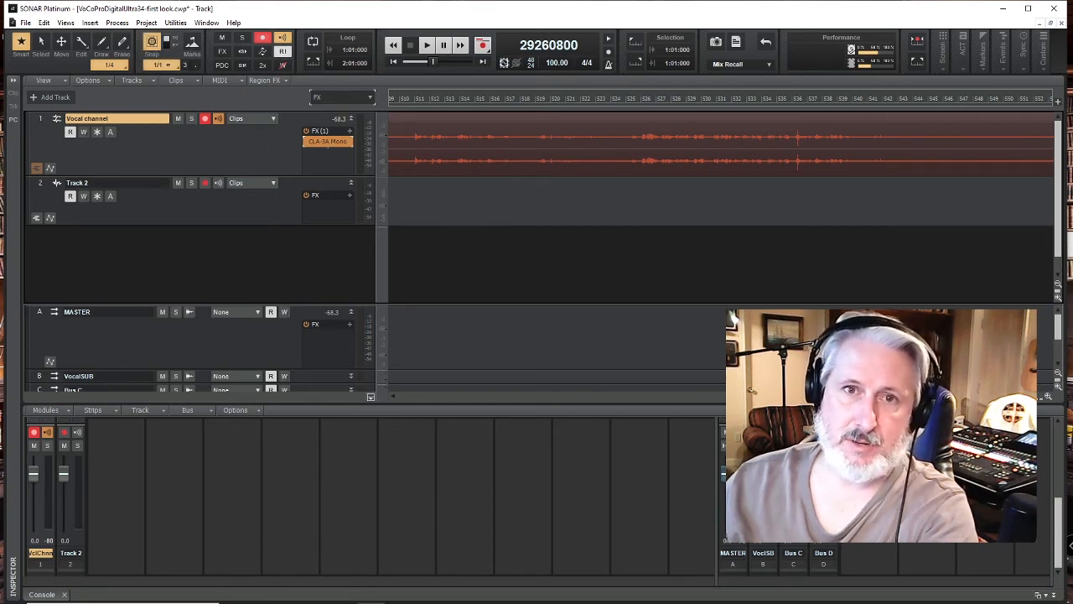
pyautogui.moveTo(872, 395); pyautogui.dragTo(465, 396)
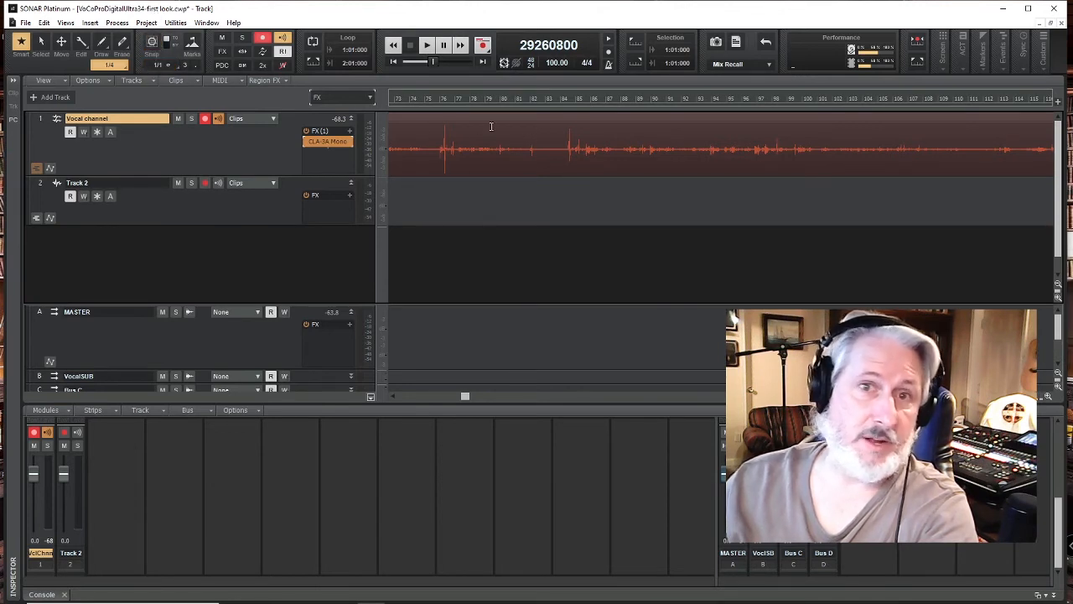
# Toggle record arm for all tracks at once and leave every track disarmed
pyautogui.click(262, 42)
pyautogui.click(263, 38)
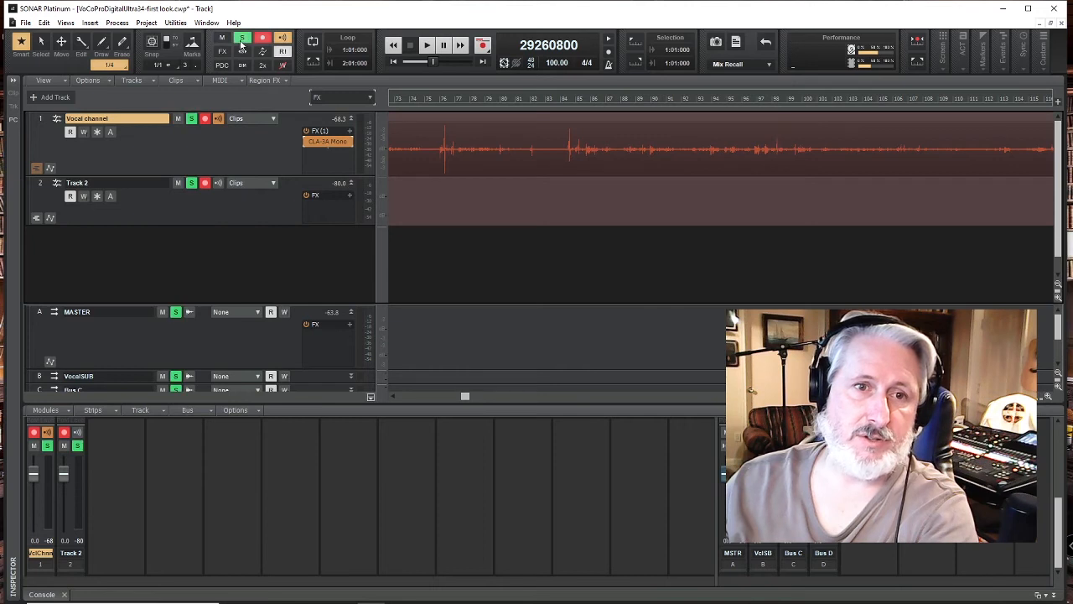
pyautogui.click(263, 39)
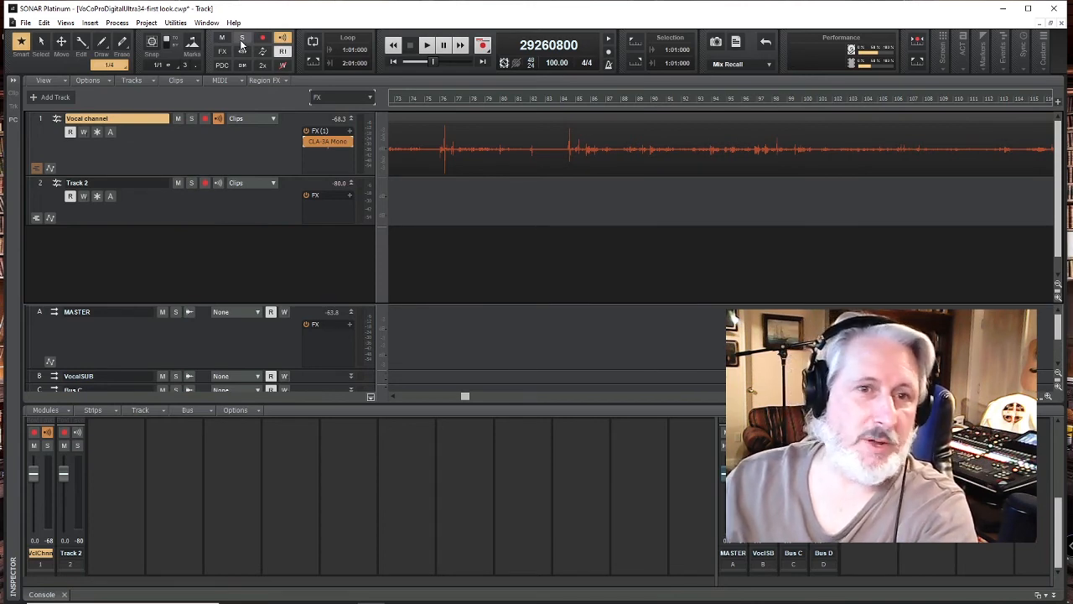
# Solo all tracks and buses at once, unsolo Track 2 individually, and clear all remaining solos
pyautogui.click(242, 40)
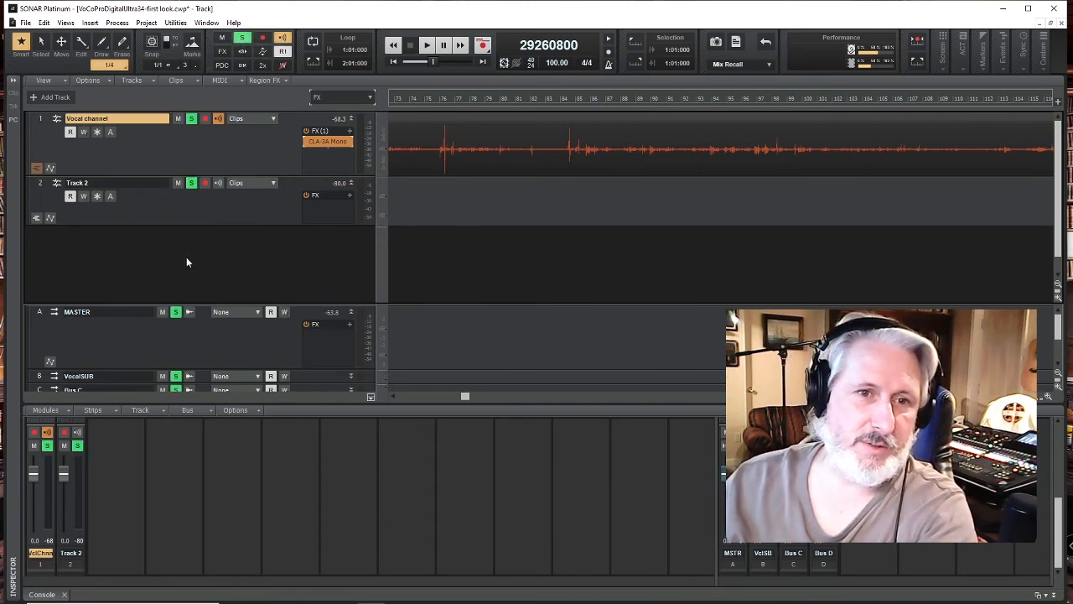
pyautogui.click(191, 183)
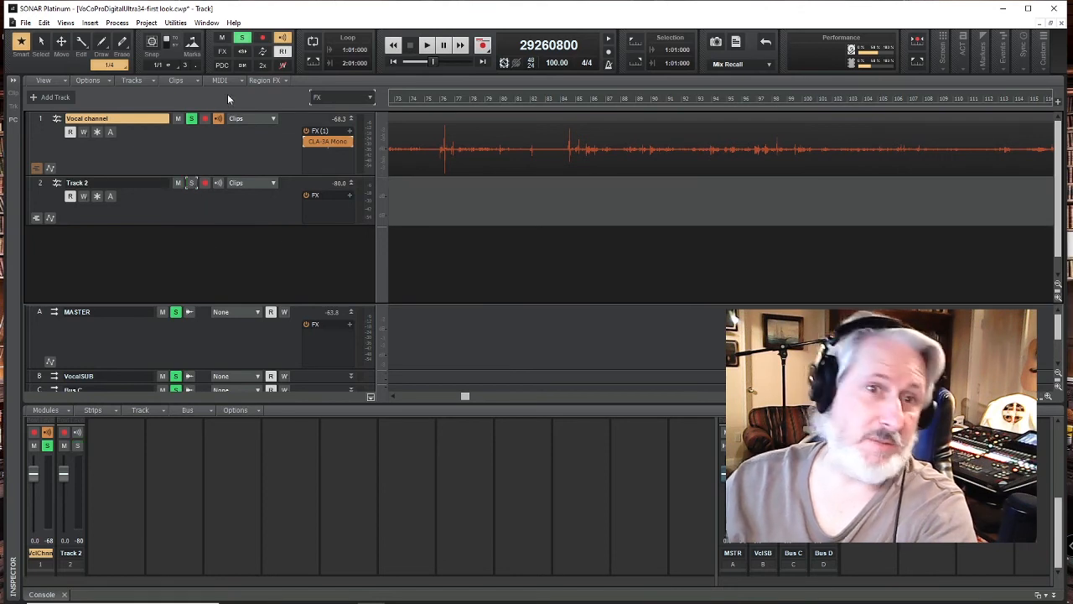
pyautogui.click(242, 40)
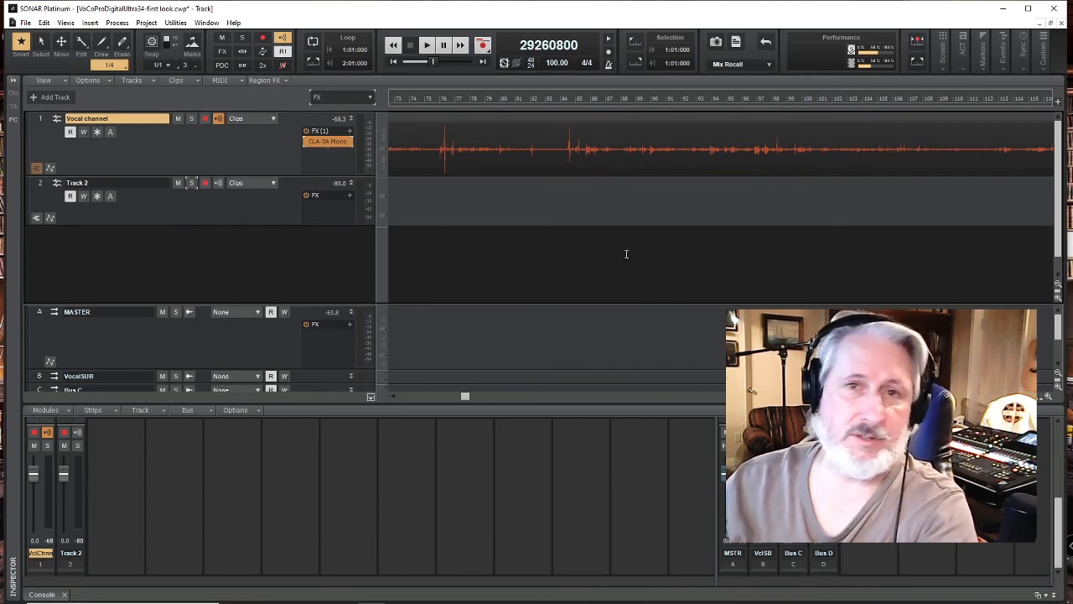
pyautogui.click(234, 23)
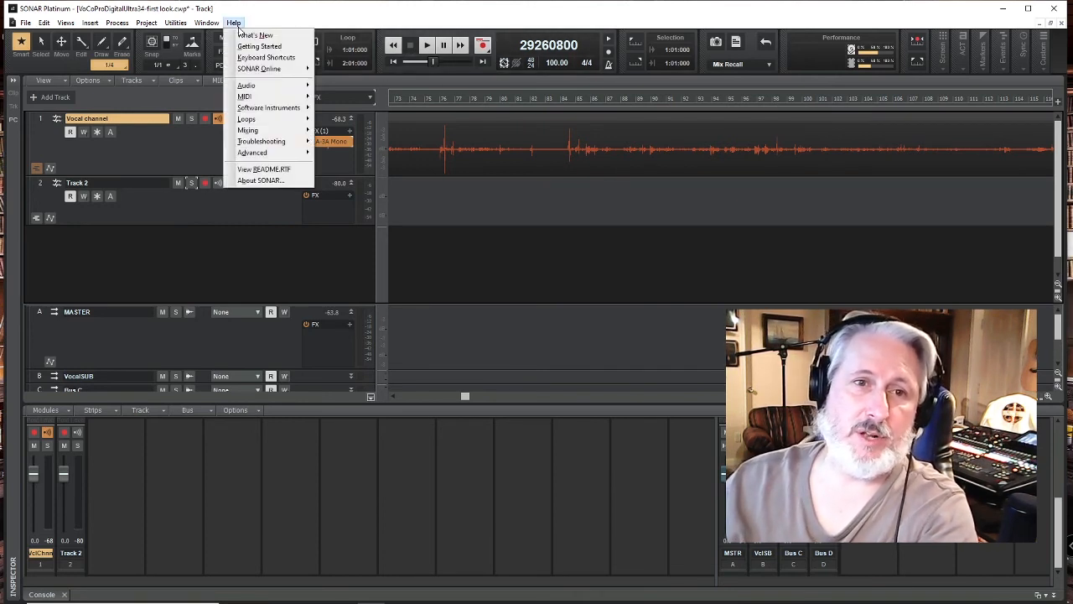
pyautogui.click(326, 21)
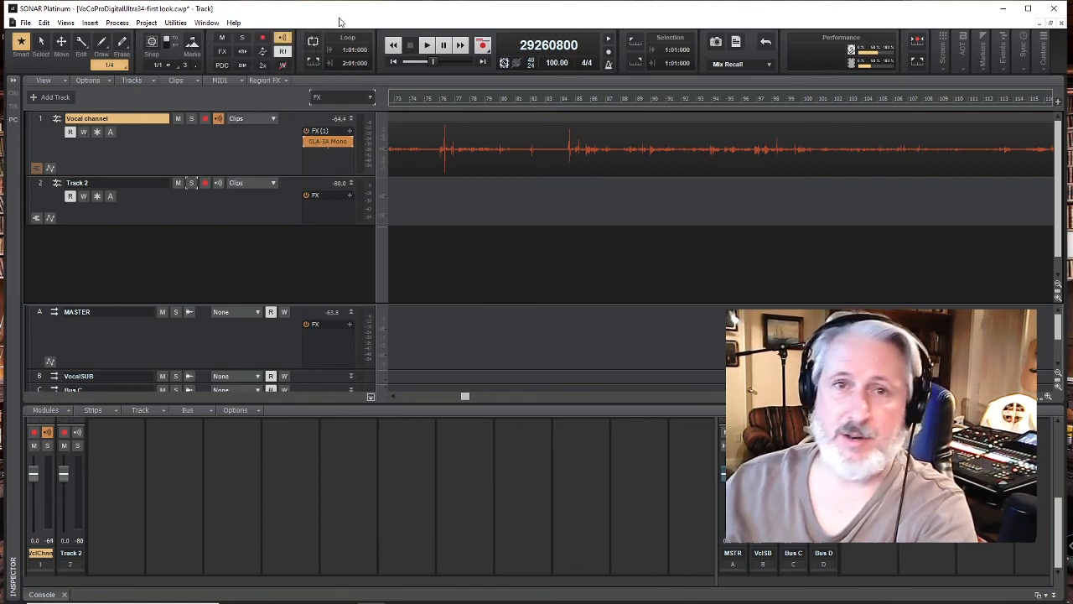